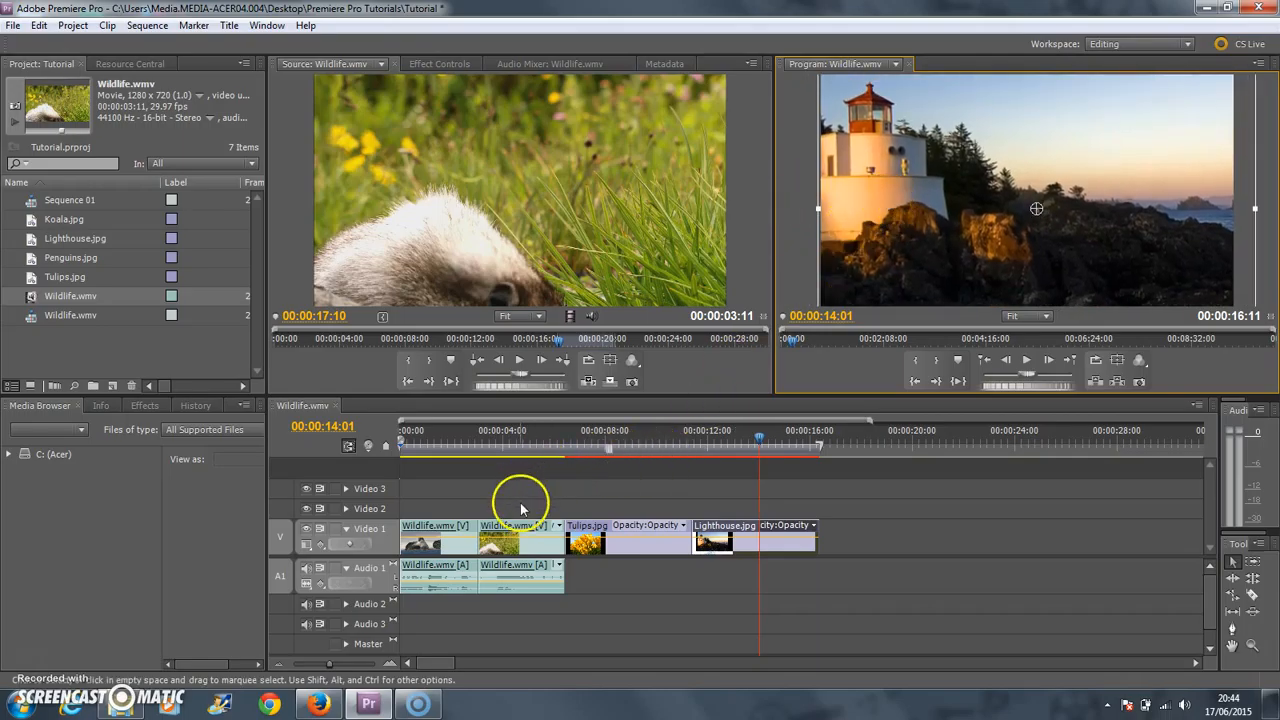
Select the Tulips.jpg clip with the playhead at 00:00:08:29 and show the categories of available video effects.
left_click(630, 441)
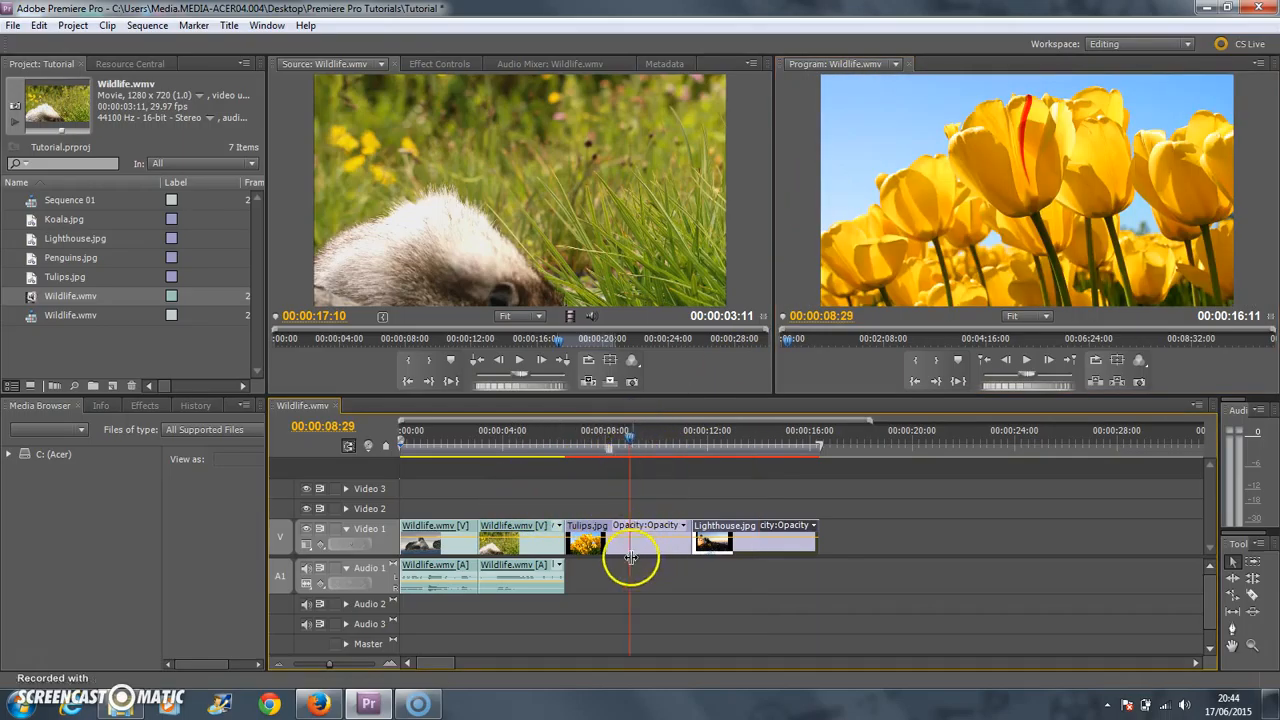
left_click(1033, 166)
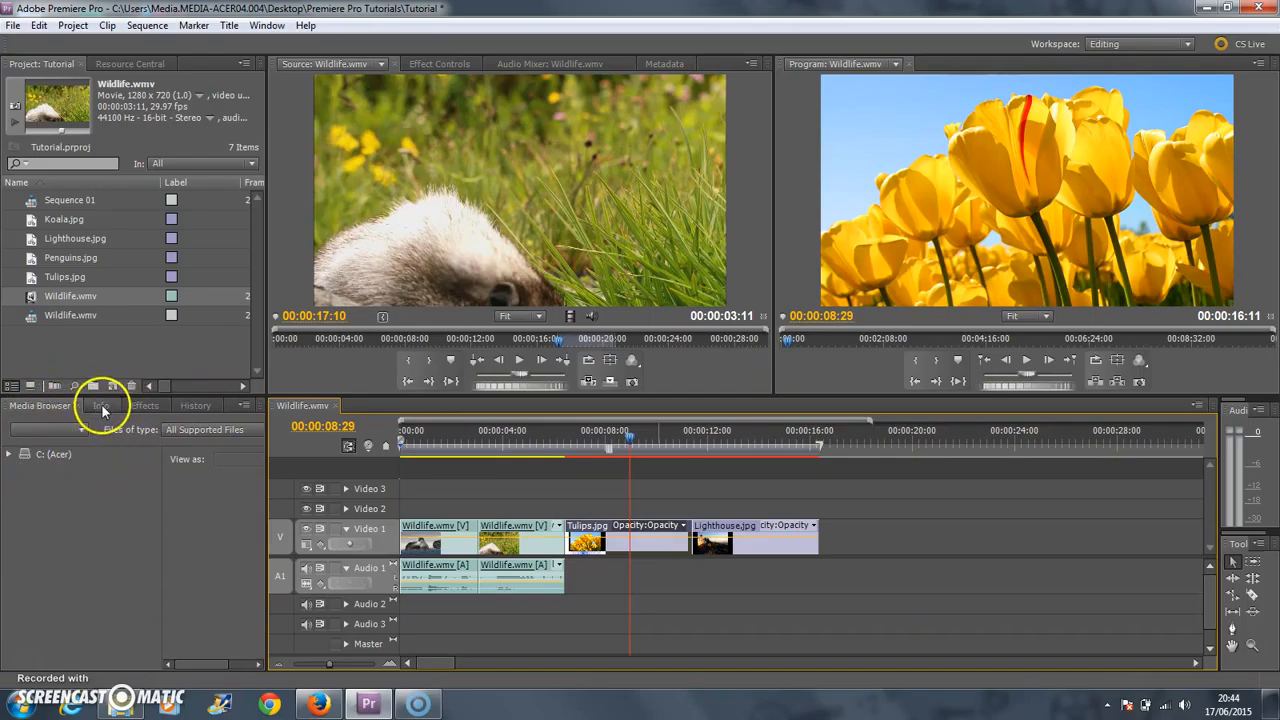
left_click(146, 406)
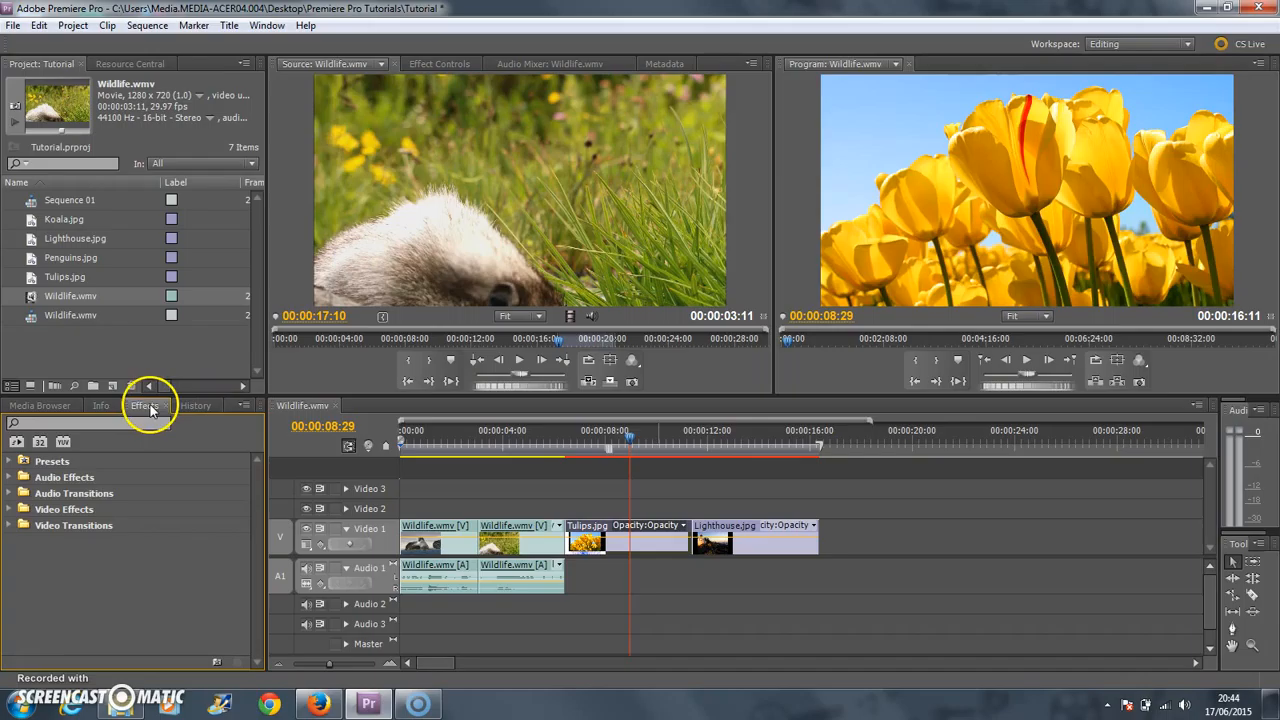
left_click(9, 510)
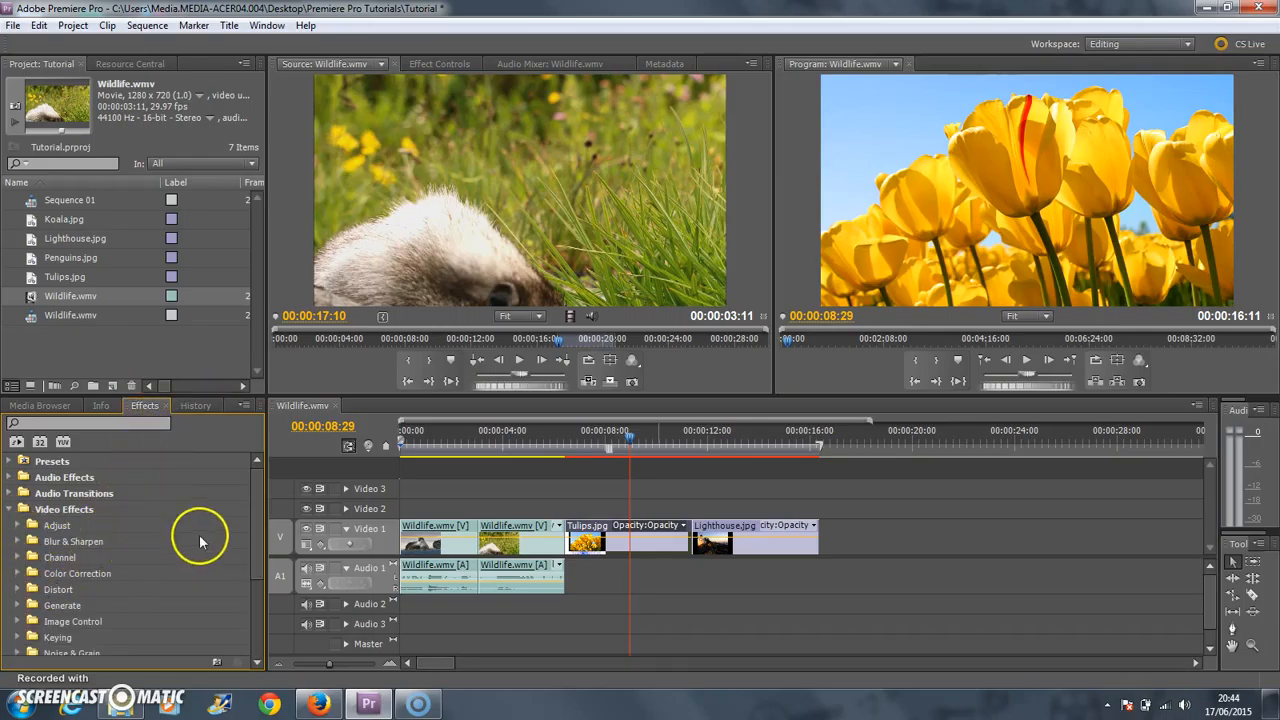
Look through the Color Correction and Image Control video effects for colour adjustment options.
left_click_drag(252, 516, 253, 551)
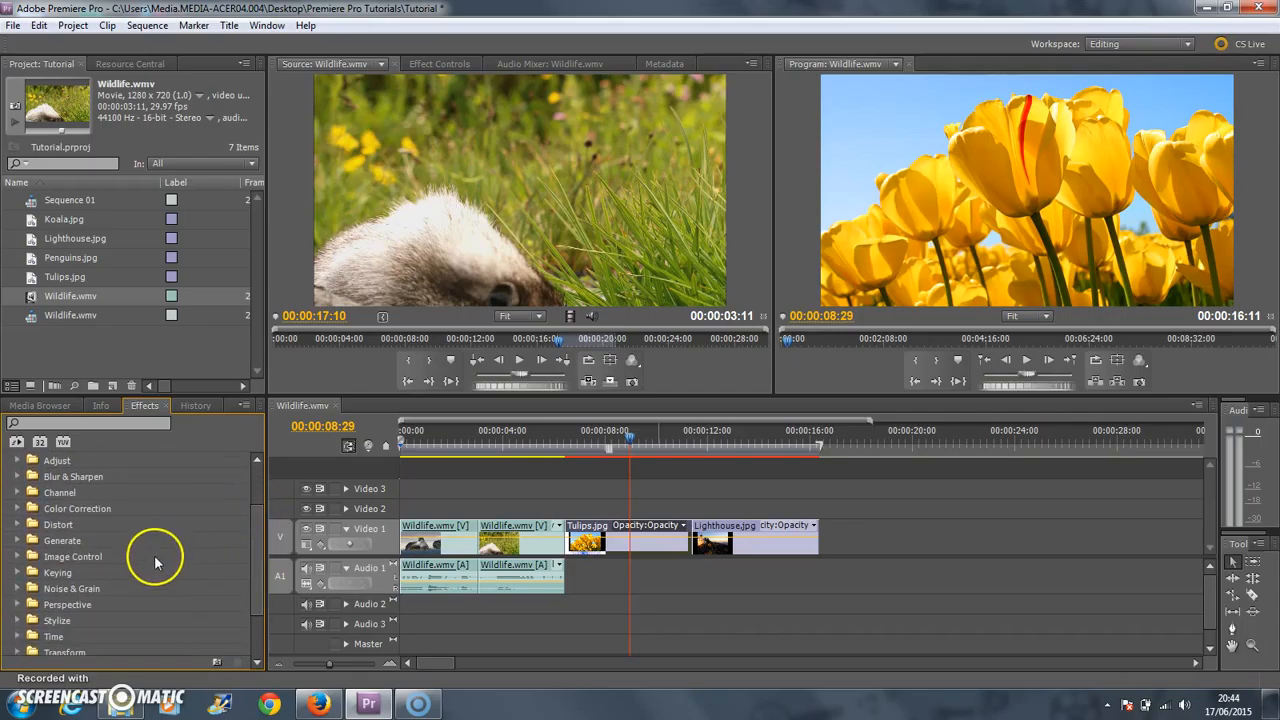
left_click(18, 510)
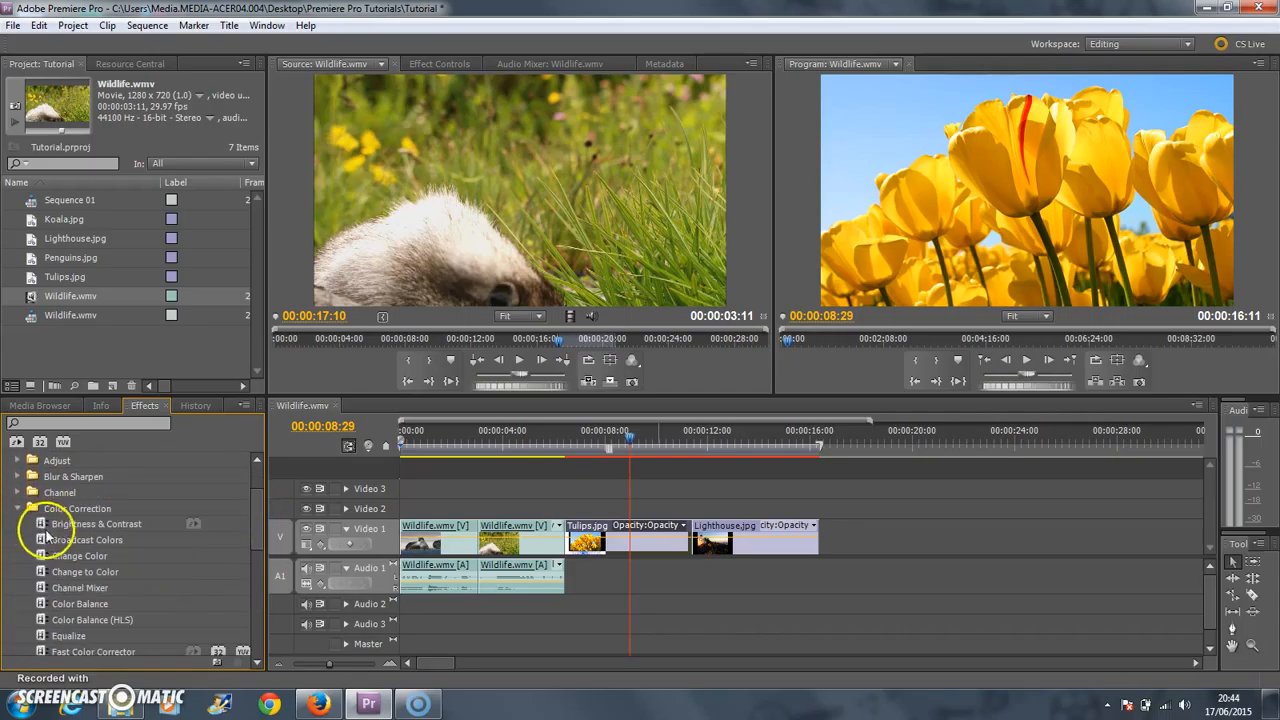
scroll(80, 560, "down", 3)
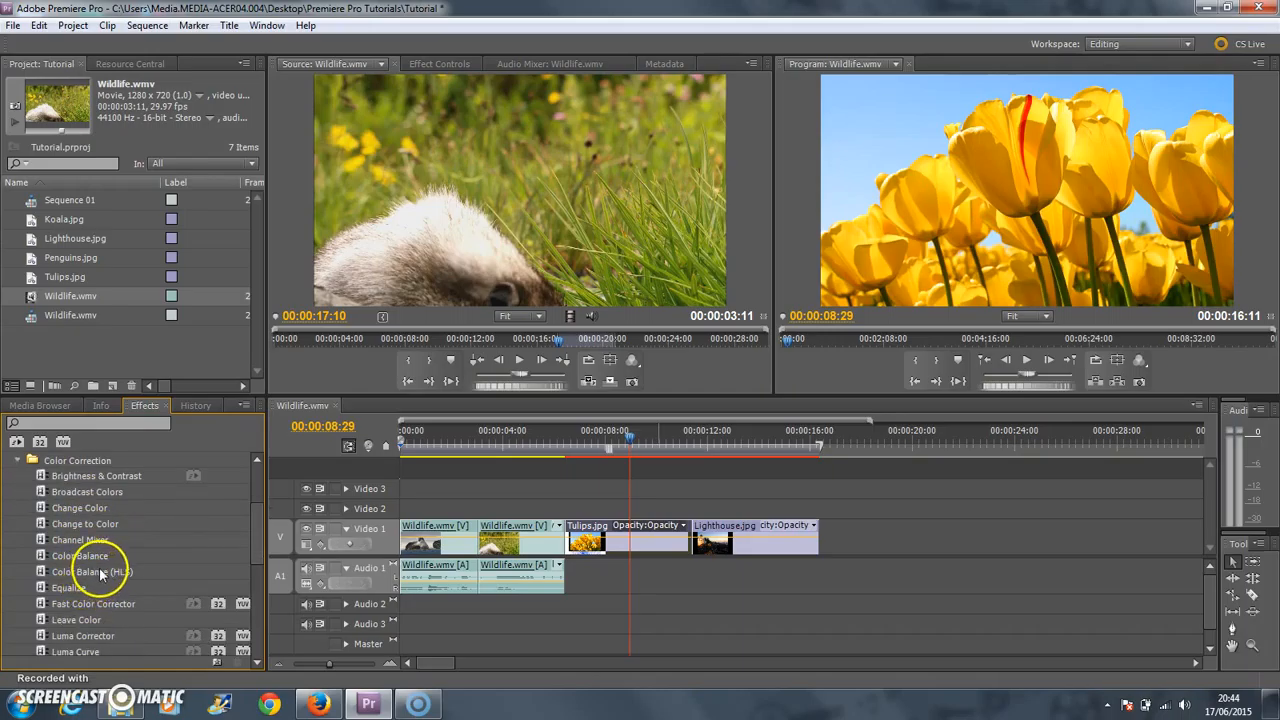
scroll(80, 590, "down", 14)
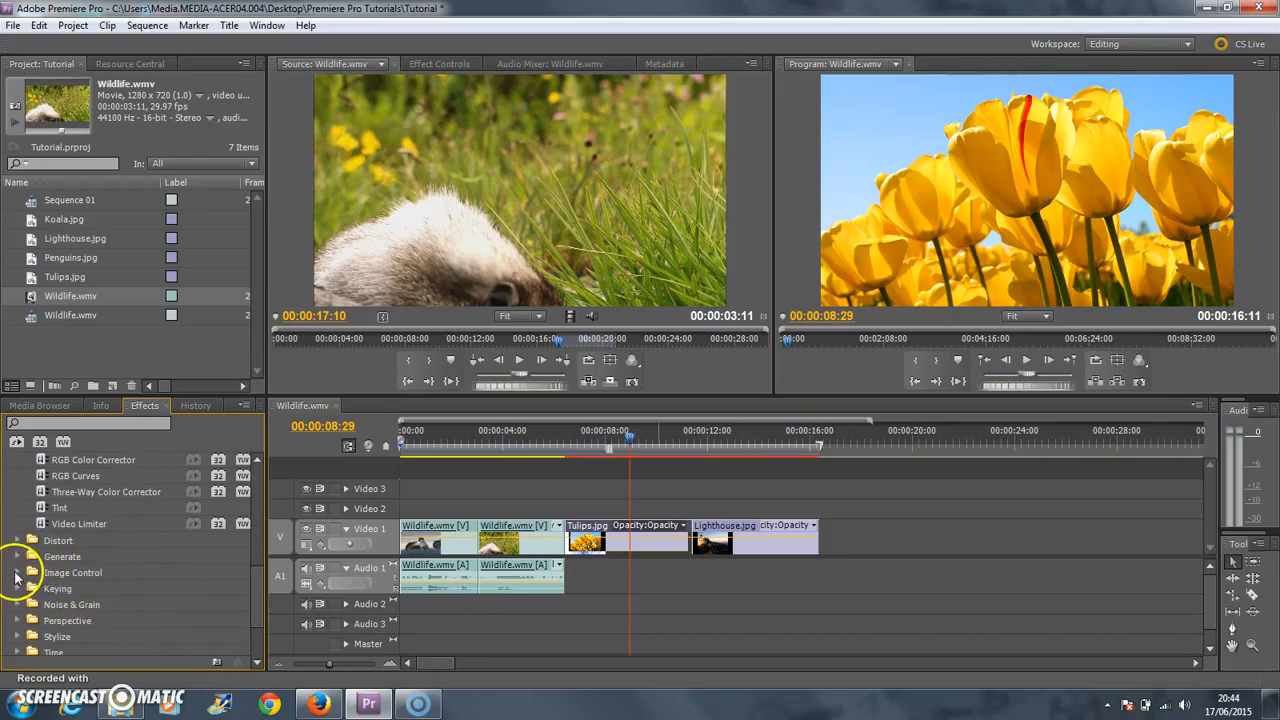
left_click(16, 573)
scroll(40, 595, "down", 2)
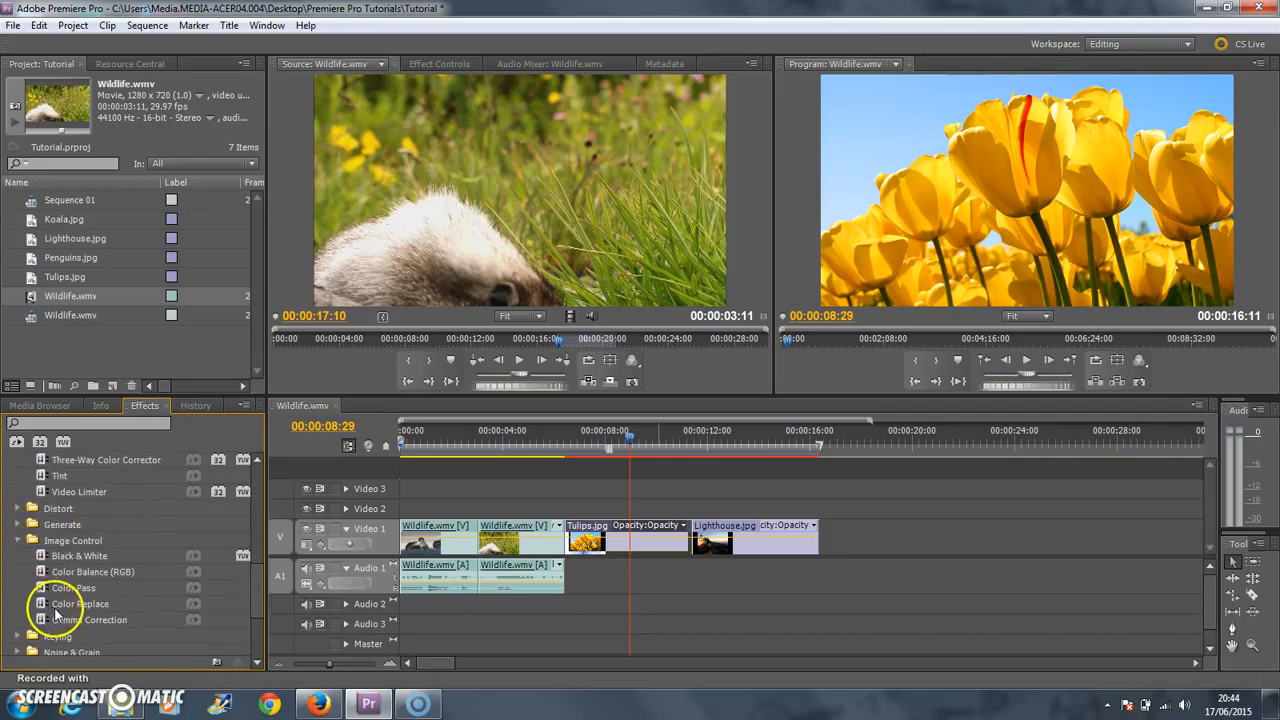
scroll(58, 620, "up", 2)
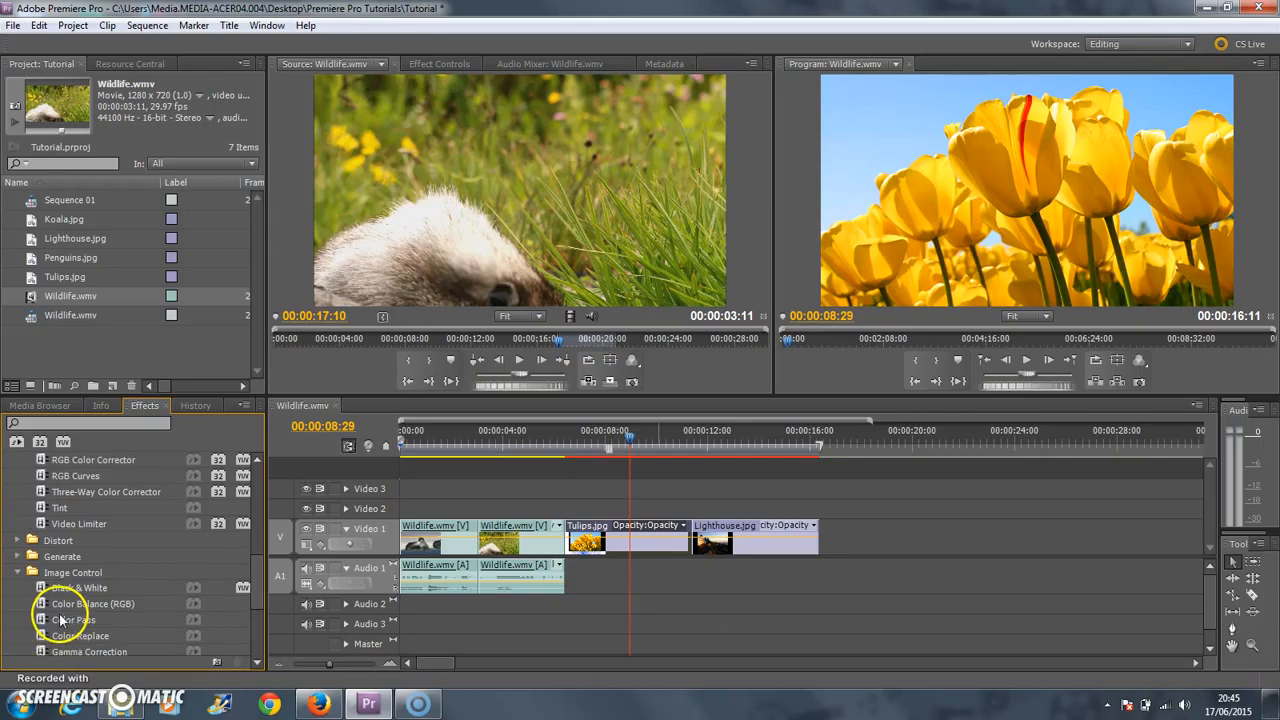
scroll(68, 622, "up", 8)
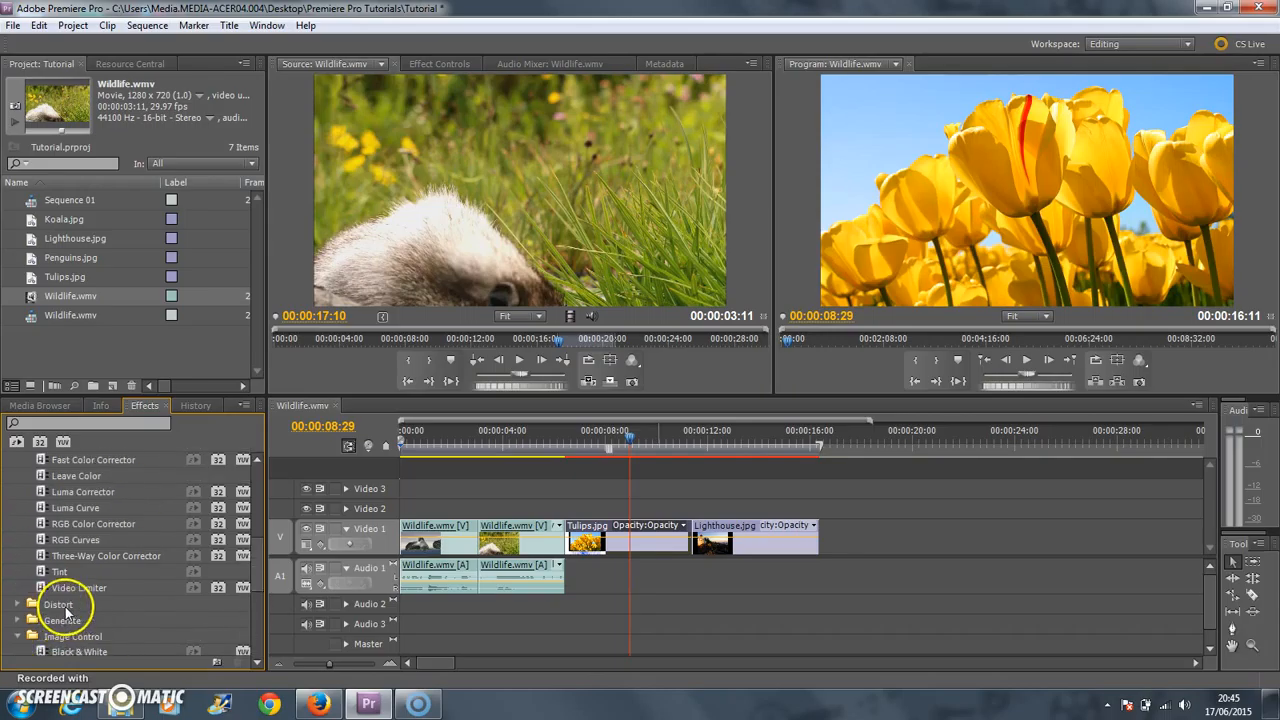
scroll(67, 592, "up", 2)
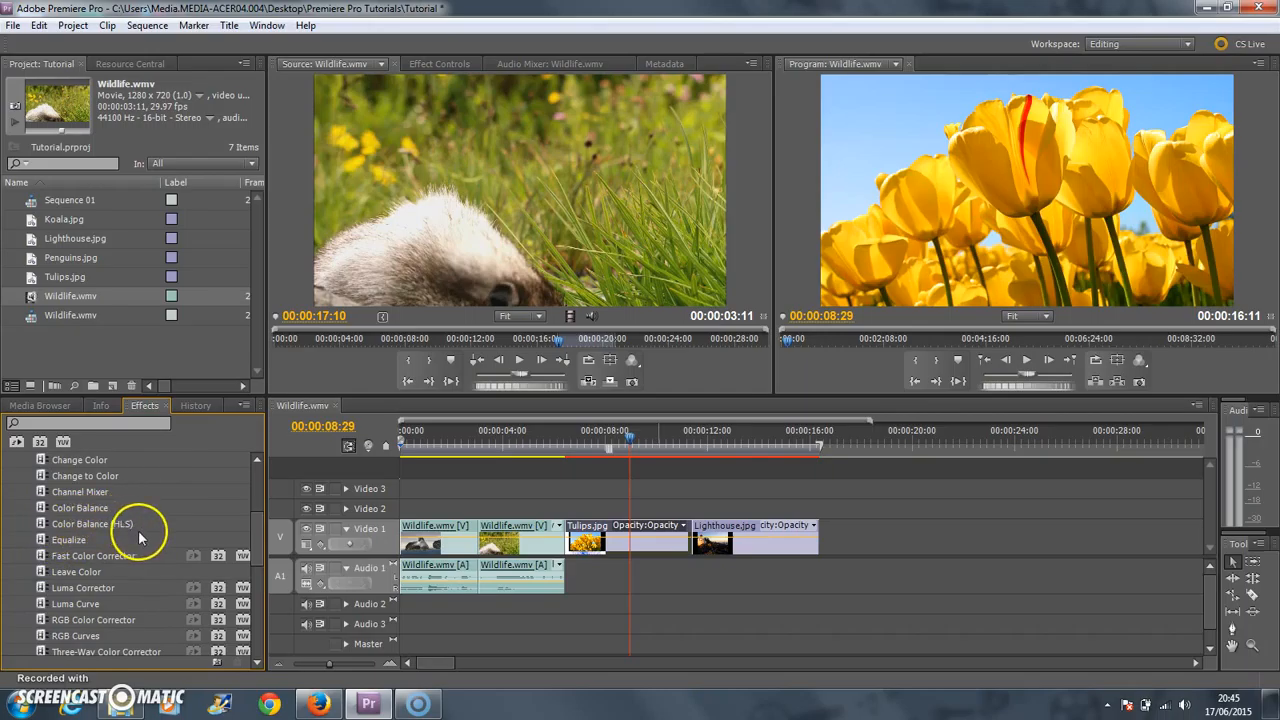
Apply the Color Balance (HLS) effect to the Tulips.jpg clip and show its settings with the Motion properties collapsed.
left_click(47, 523)
left_click_drag(47, 523, 600, 538)
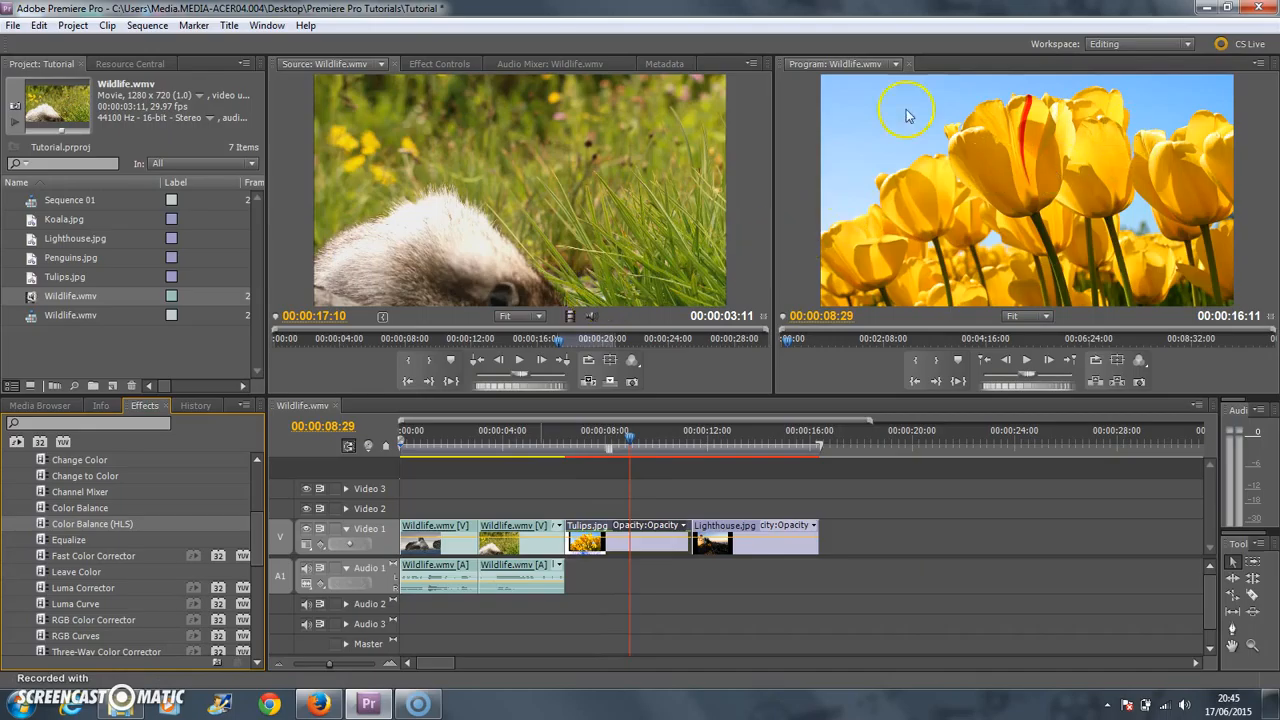
left_click(435, 64)
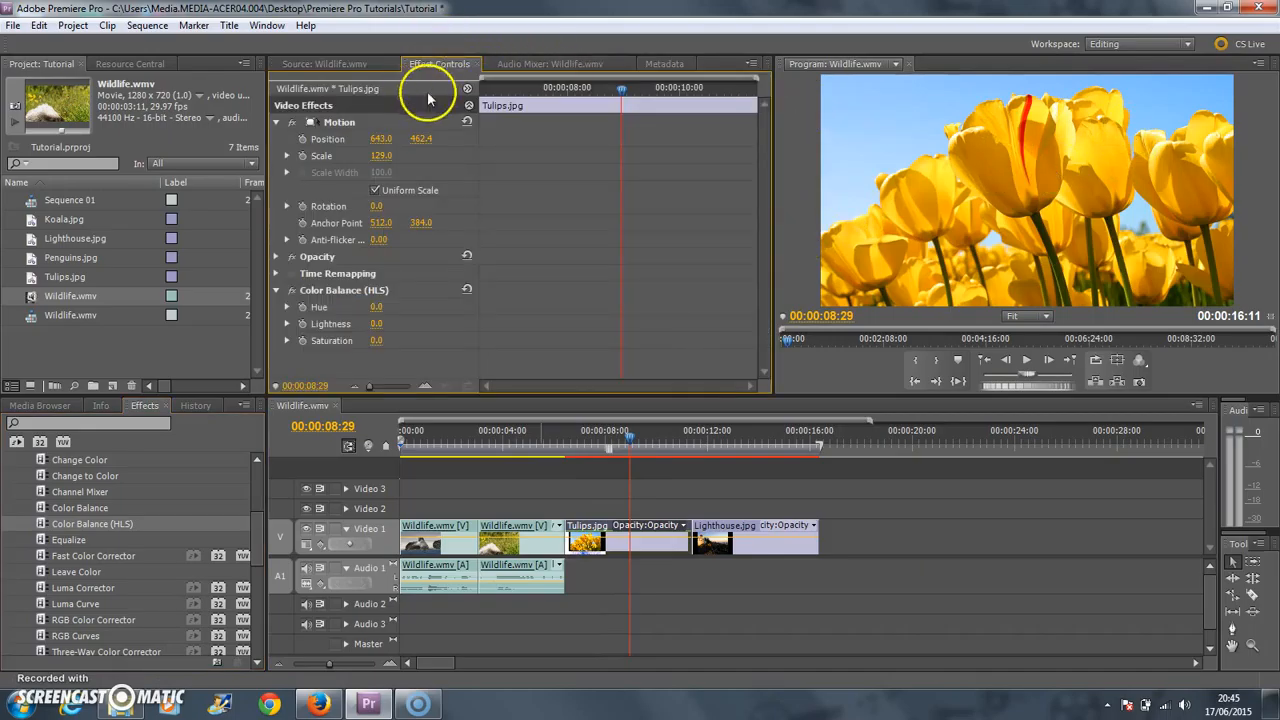
left_click(276, 123)
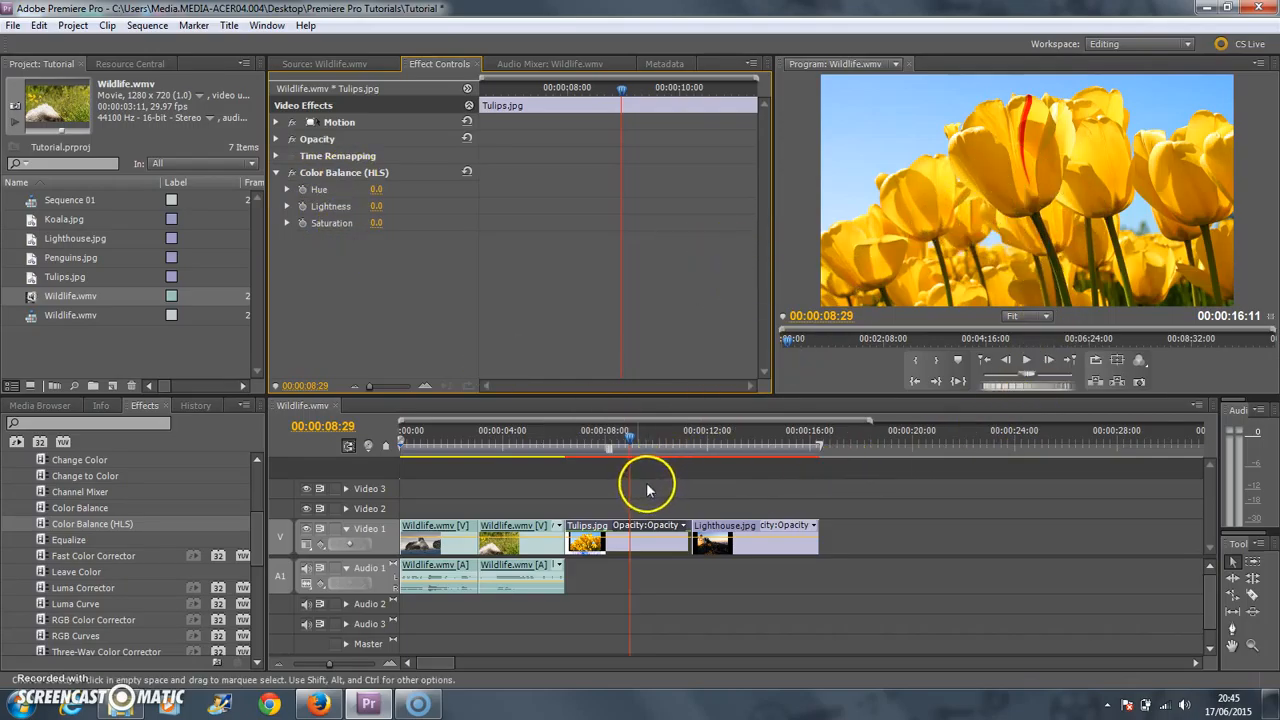
Park the playhead at 00:00:08:21 on the Tulips.jpg clip and lower its Color Balance (HLS) Saturation to -28.
left_click(628, 440)
left_click_drag(628, 440, 621, 441)
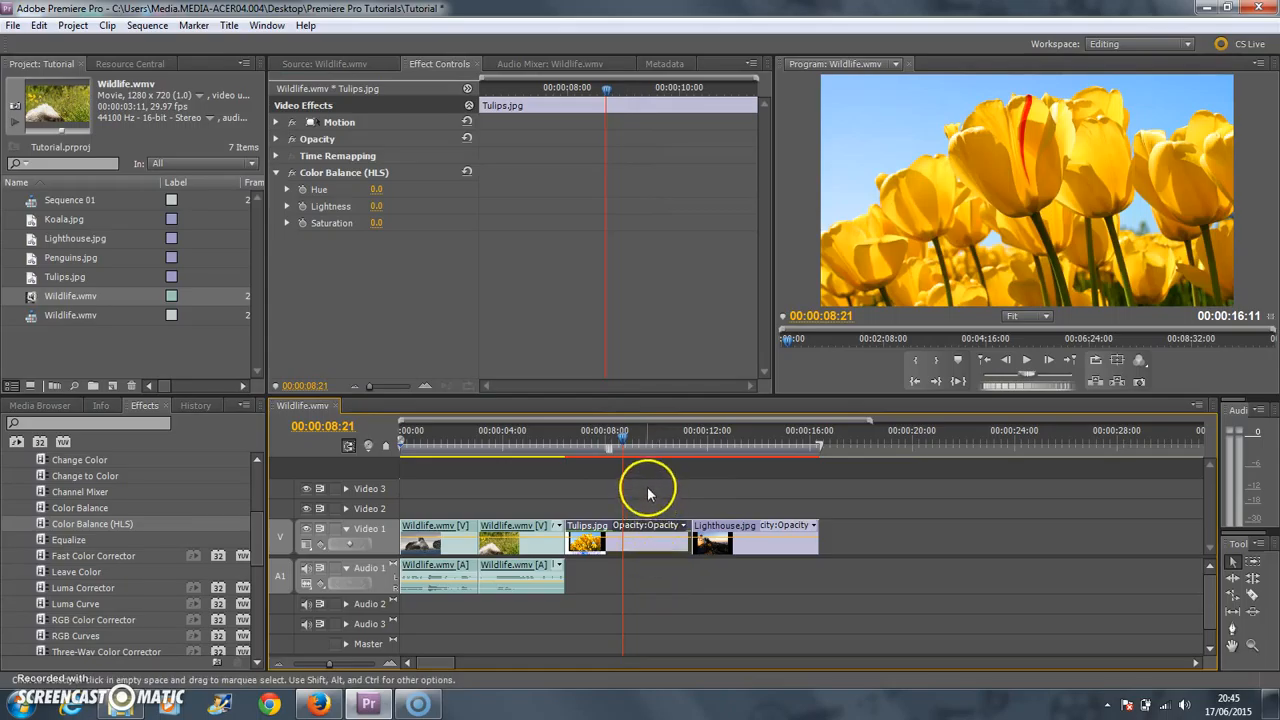
left_click(602, 575)
left_click(595, 535)
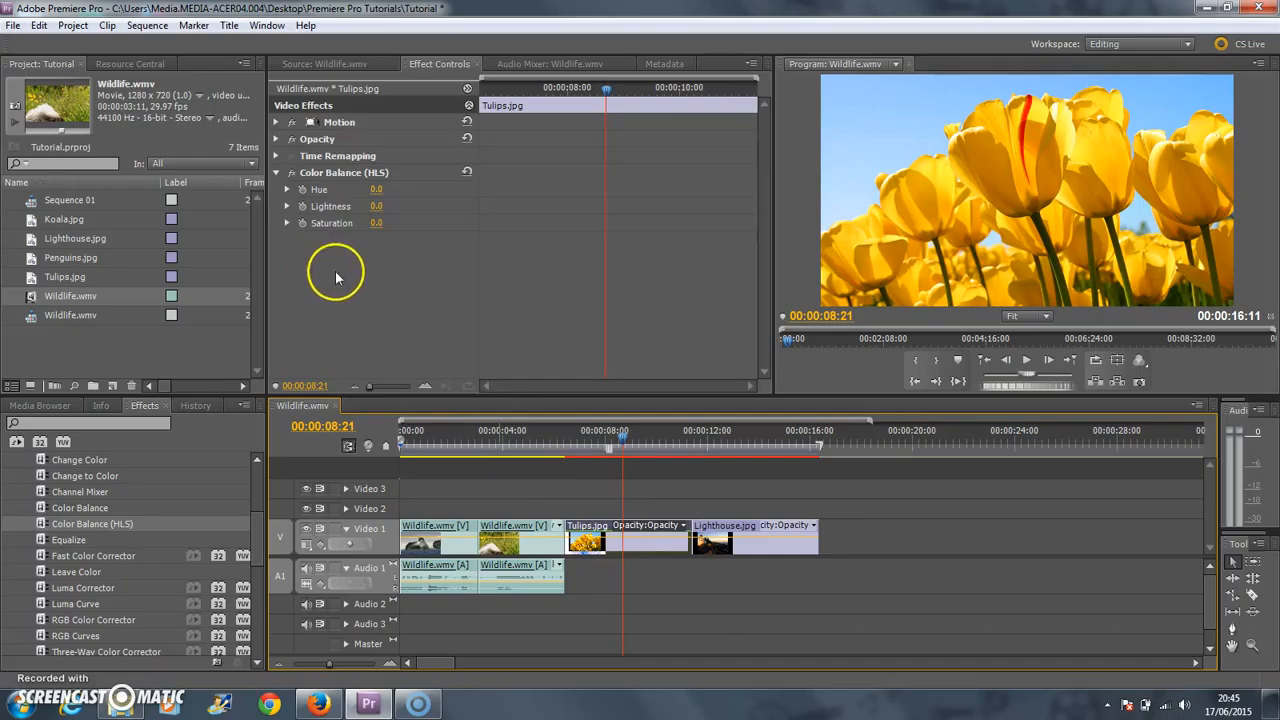
left_click(376, 224)
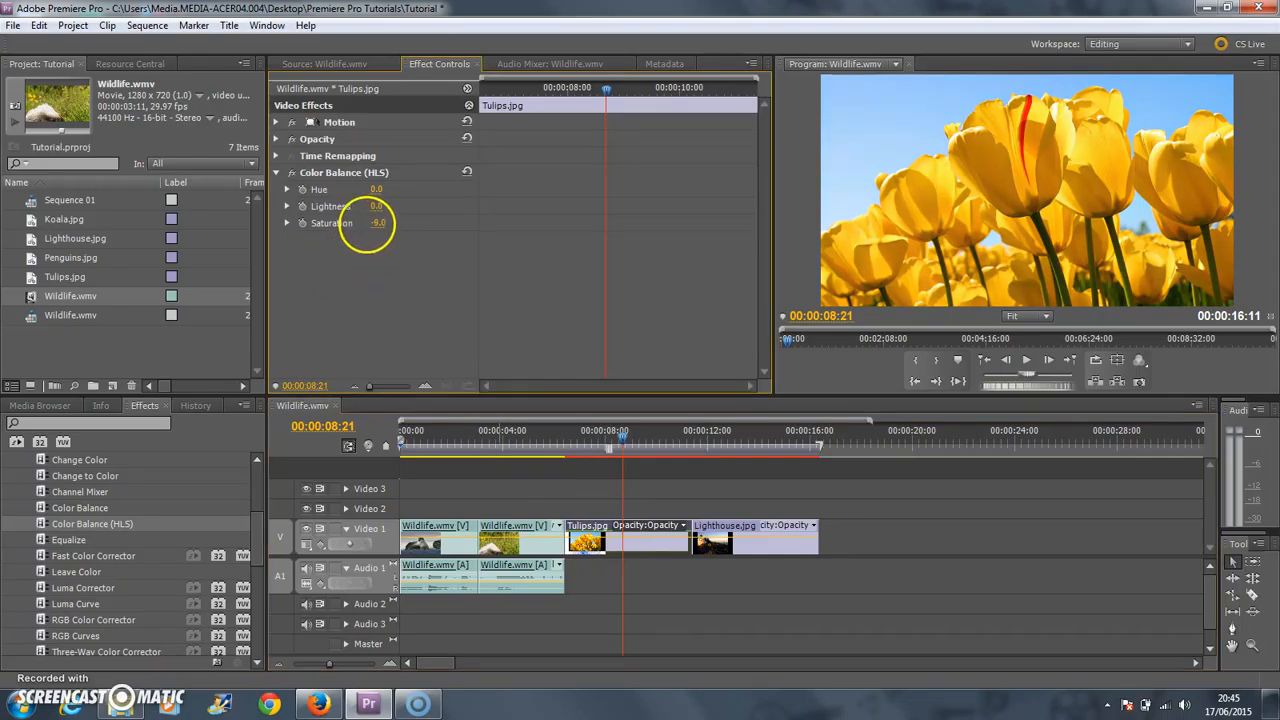
left_click_drag(344, 229, 332, 233)
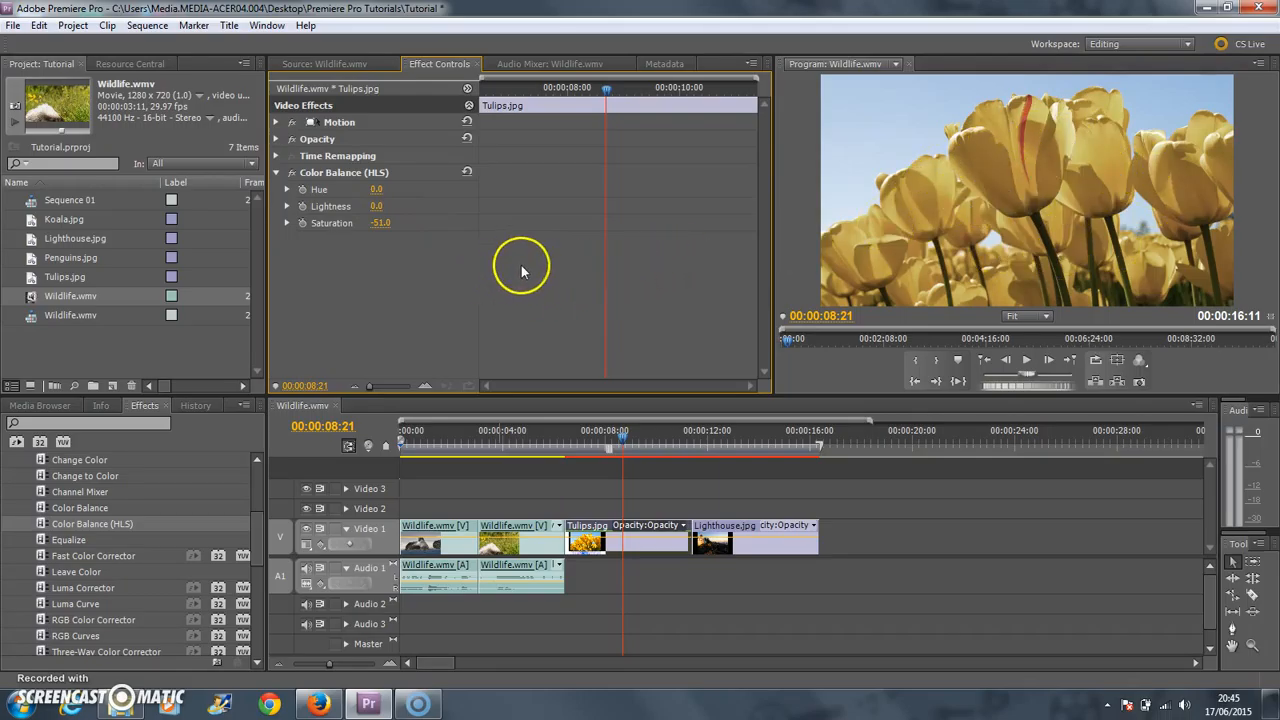
left_click_drag(381, 222, 206, 229)
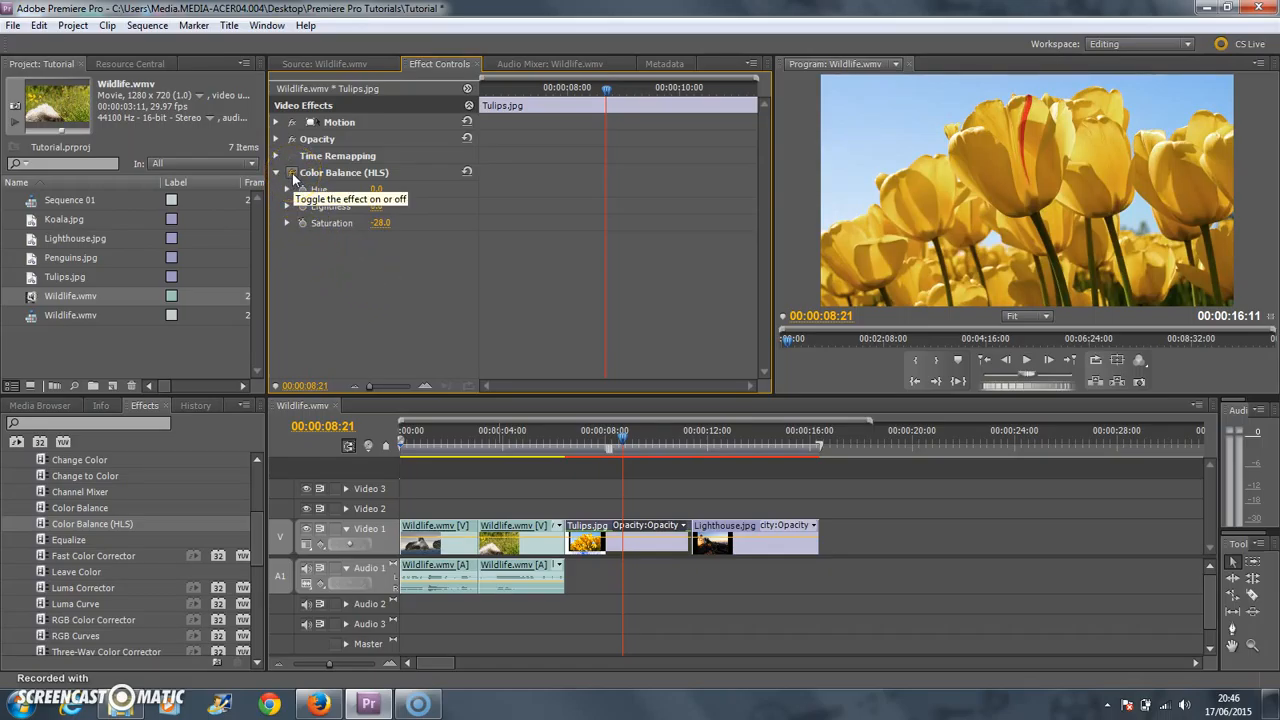
Compare the tulips image with and without the Color Balance (HLS) effect, leaving the effect enabled.
left_click(292, 173)
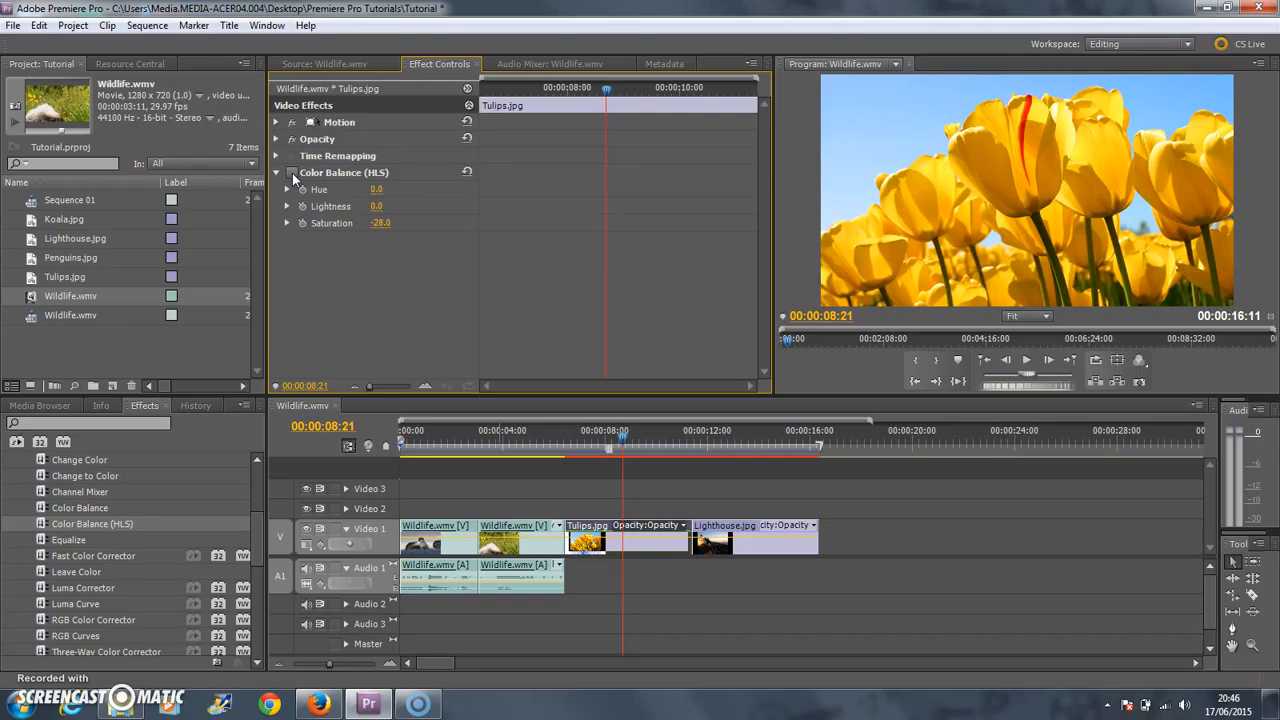
left_click(292, 173)
left_click(292, 173)
left_click(292, 173)
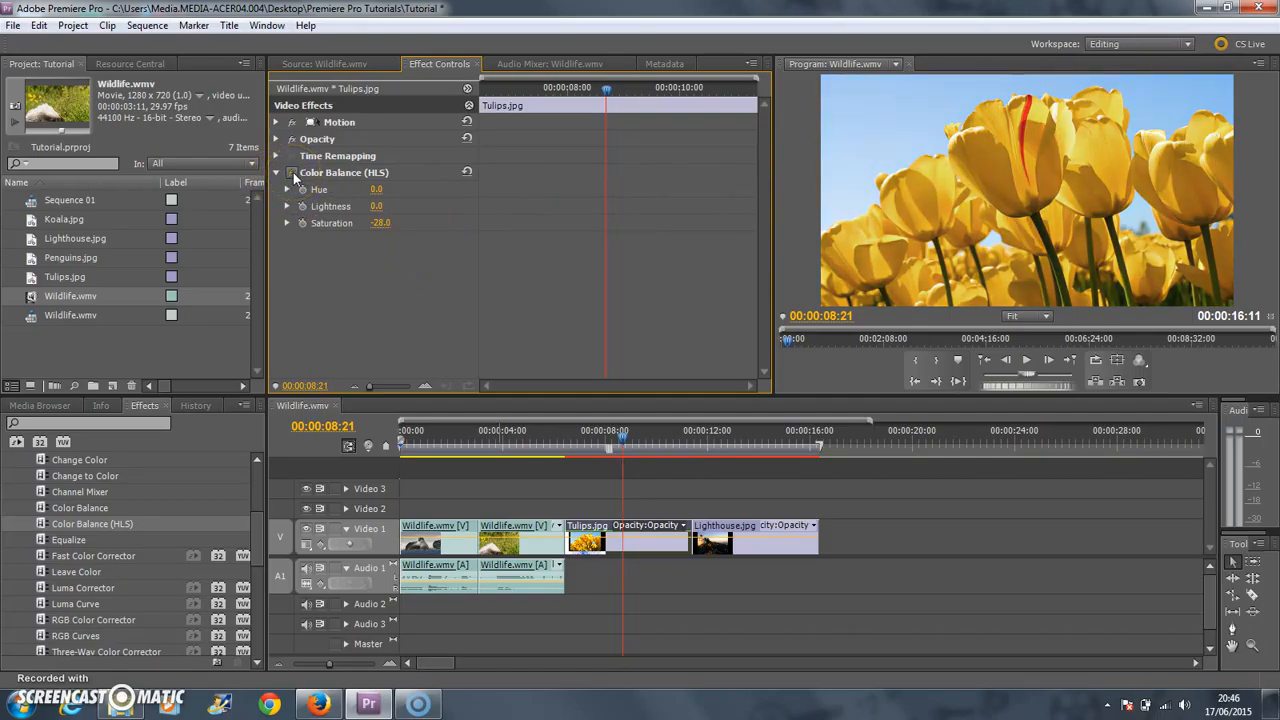
Lower the tulips' Color Balance (HLS) Lightness to -16 and compare the image with the effect off and on.
mouse_move(377, 205)
left_mouse_down()
mouse_move(423, 207)
mouse_move(366, 208)
mouse_move(377, 206)
left_mouse_up()
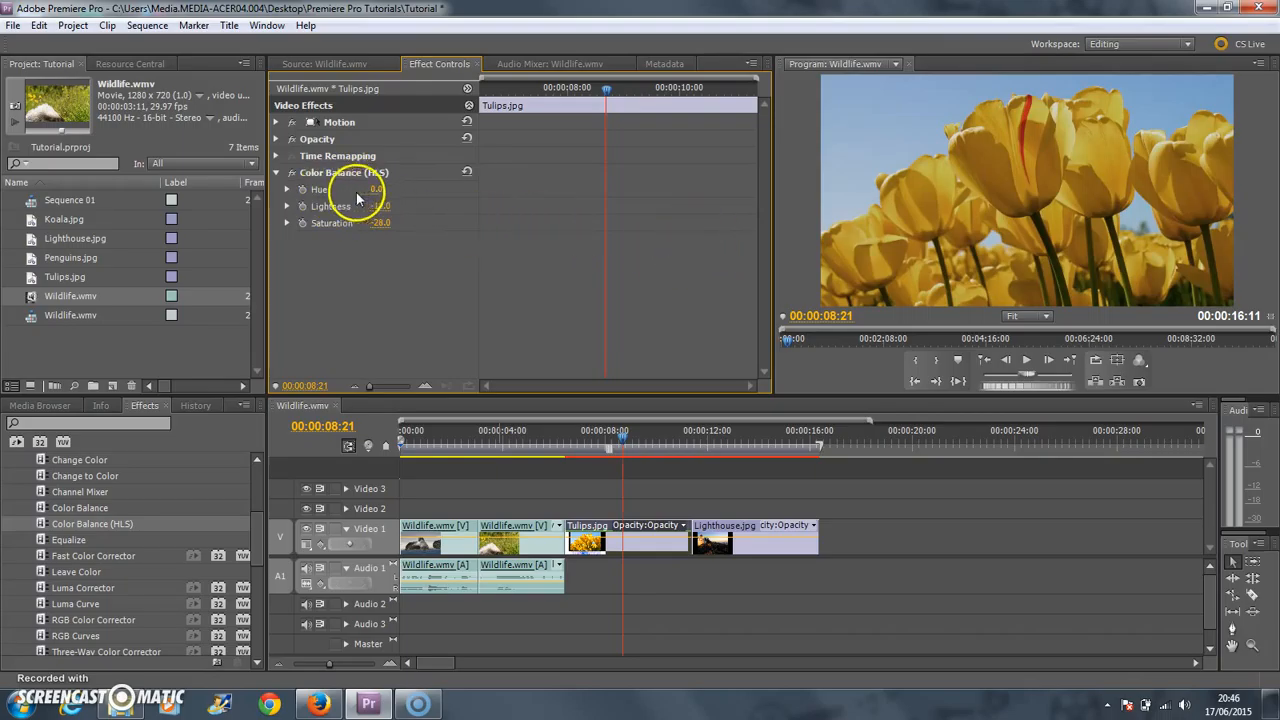
left_click(291, 173)
left_click(292, 173)
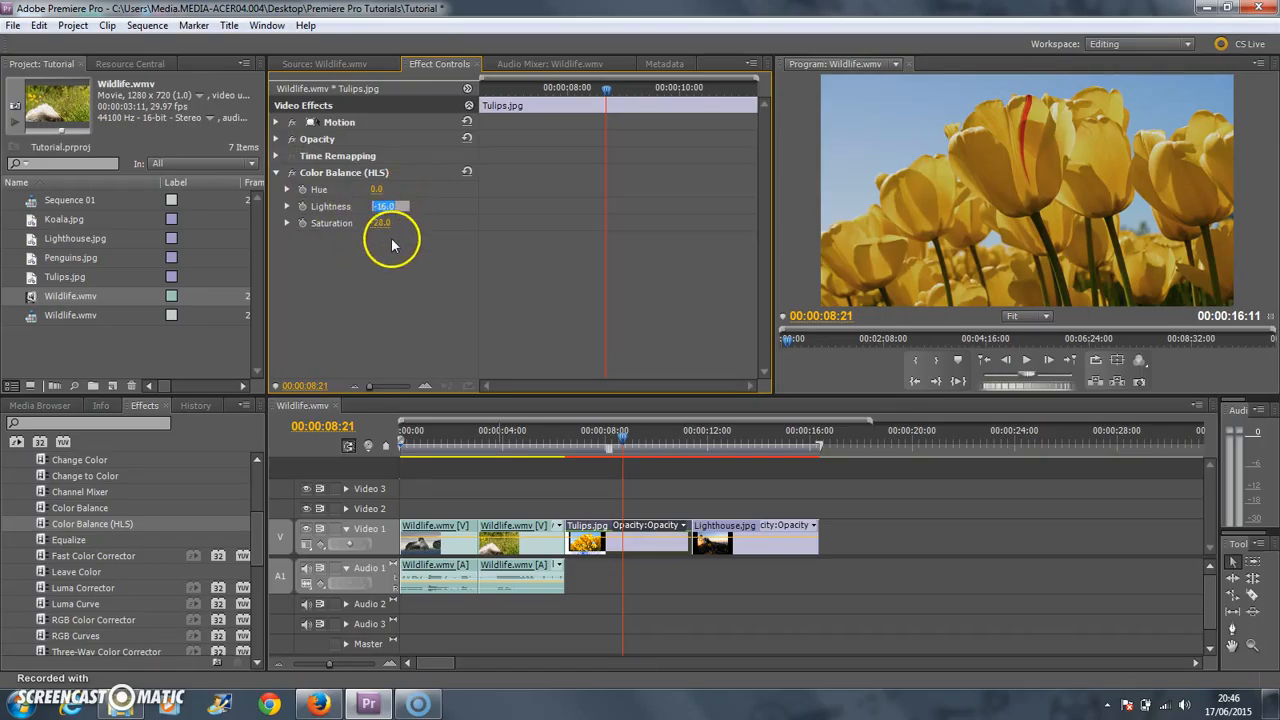
Set both Lightness and Saturation of the tulips' Color Balance (HLS) effect back to 0.
key("Num_Lock")
type("0")
left_click(388, 222)
type("0")
key("Return")
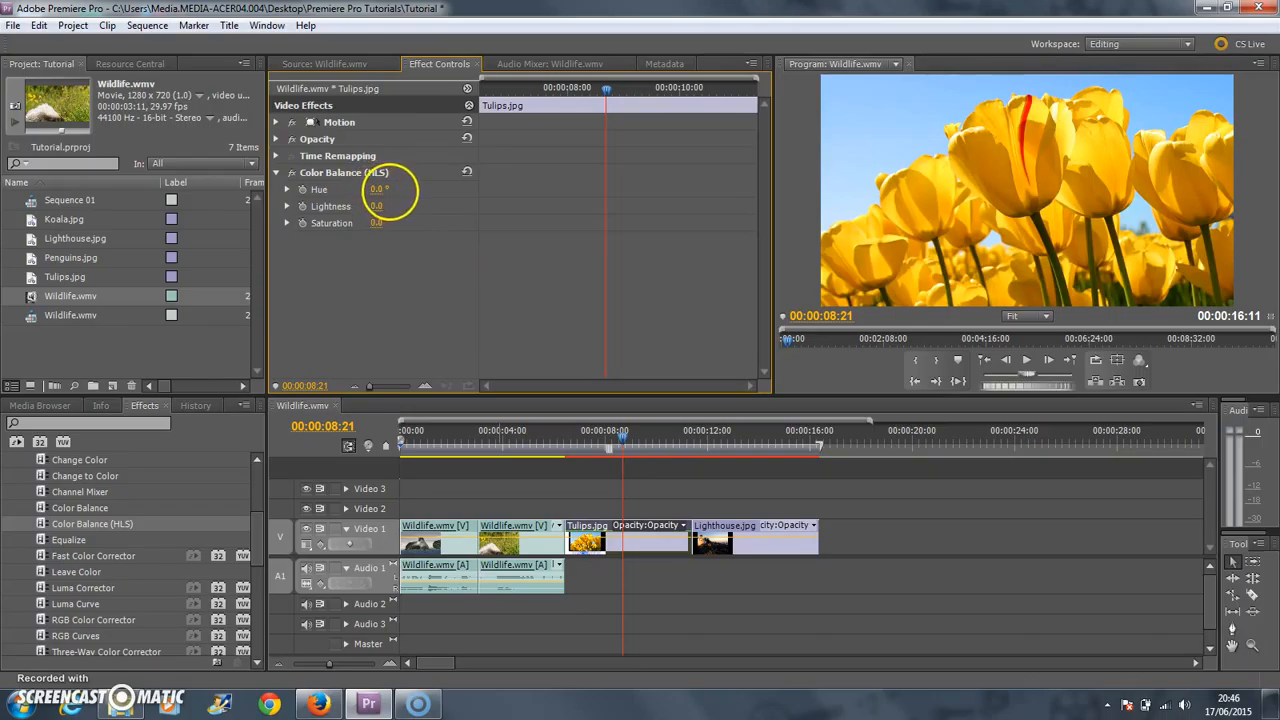
Try Hue shifts of 77° and 47° on the tulips' Color Balance (HLS) effect and return Hue to 0.
left_click_drag(420, 192, 477, 190)
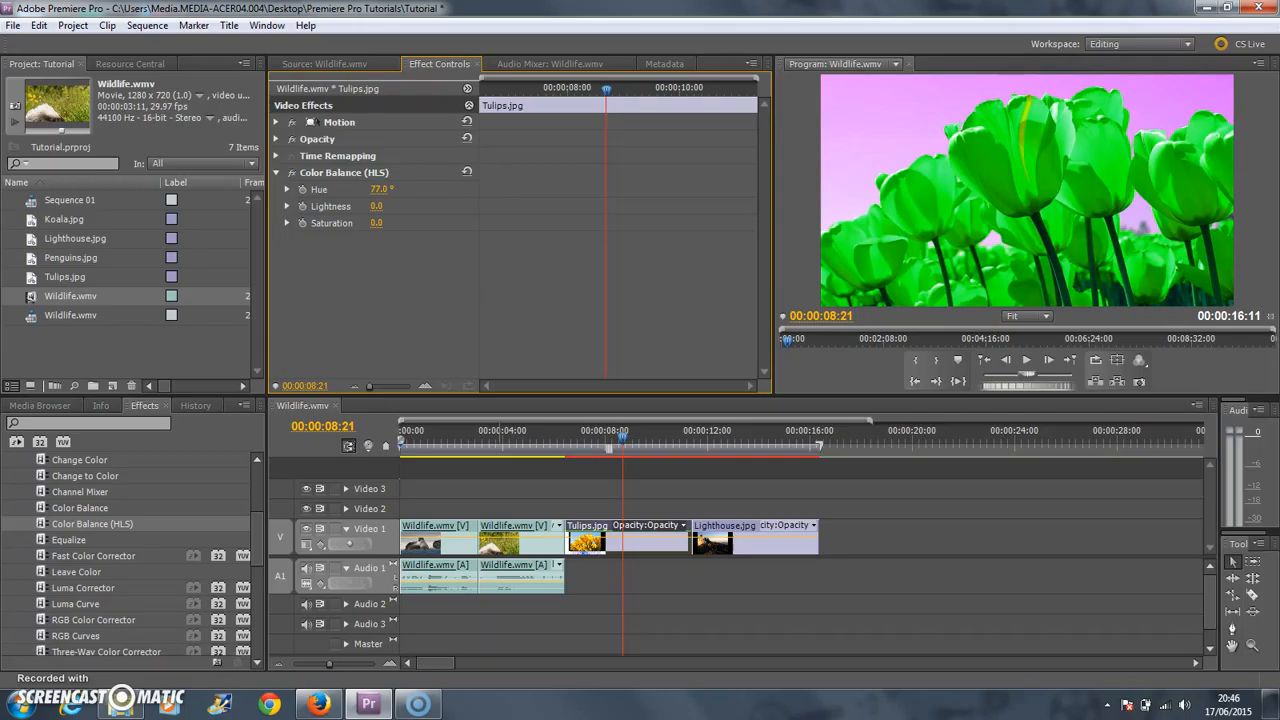
left_click_drag(488, 190, 449, 186)
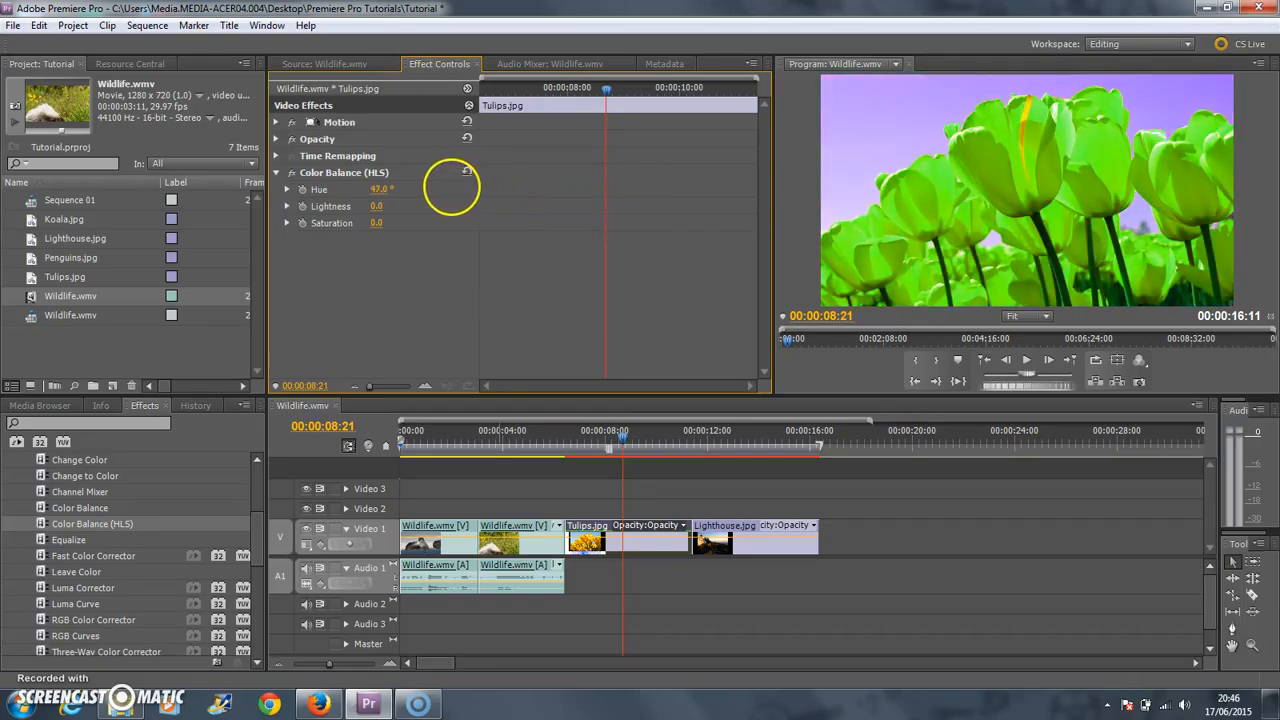
left_click(380, 189)
type("0")
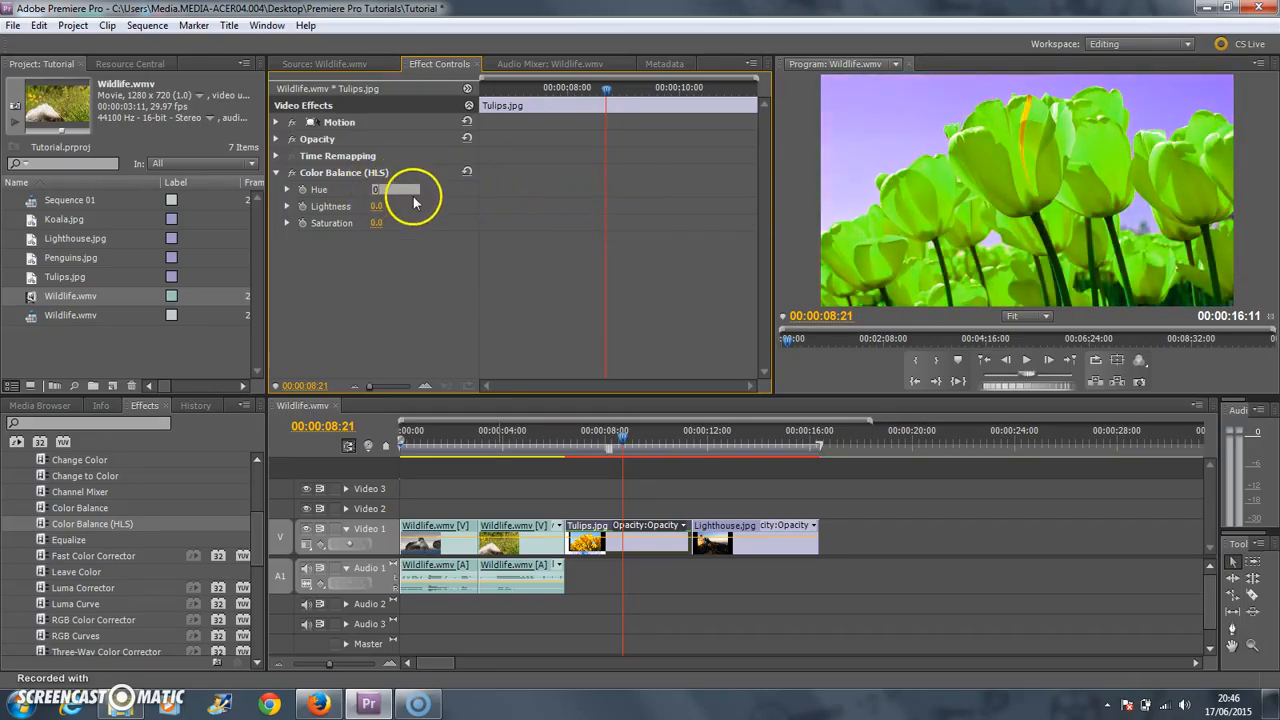
key("Return")
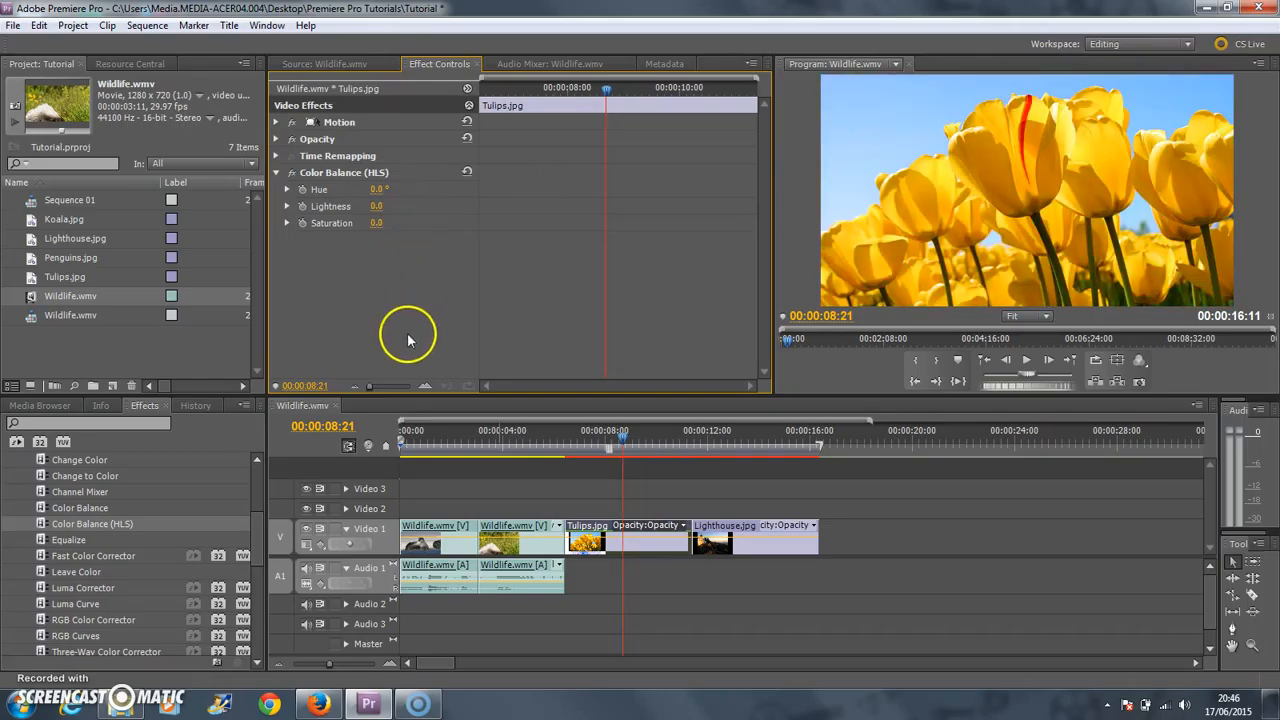
Disable the Color Balance (HLS) effect on the Tulips.jpg clip and collapse its settings.
left_click(291, 172)
left_click(276, 172)
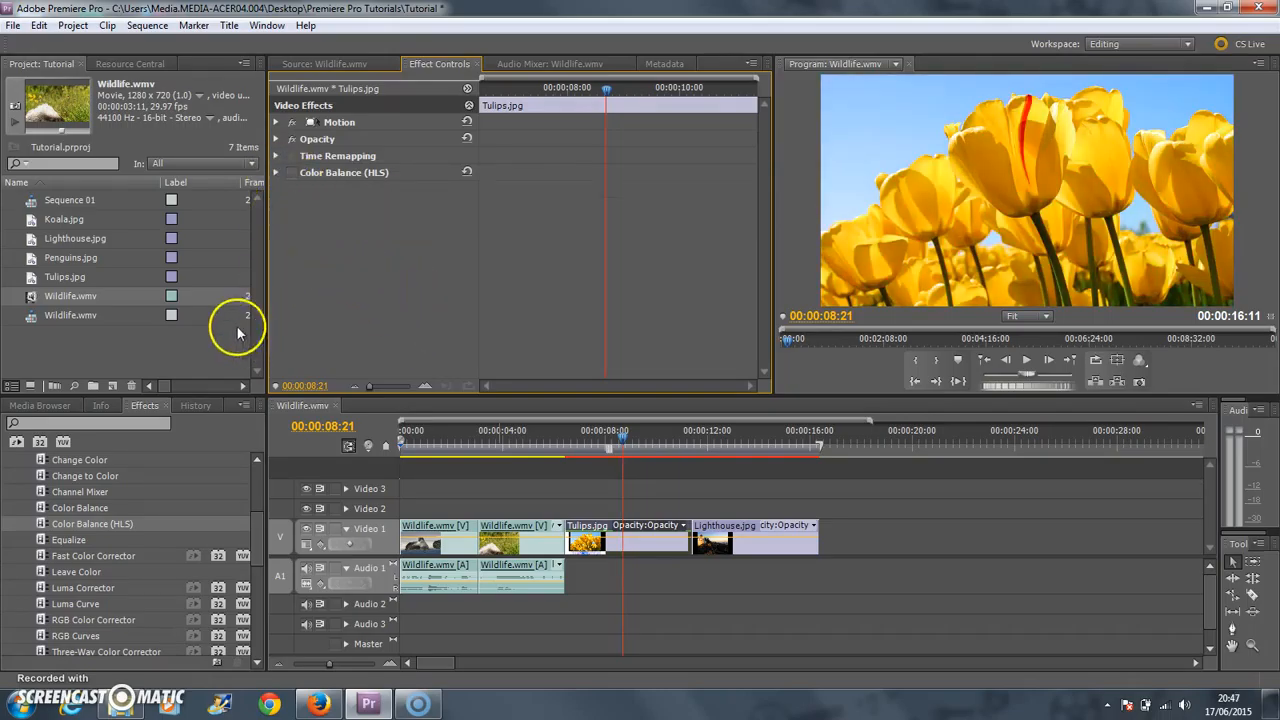
Apply the Color Balance (RGB) effect from Image Control to the second Wildlife.wmv clip and place the playhead at 00:00:04:19.
scroll(251, 514, "down", 5)
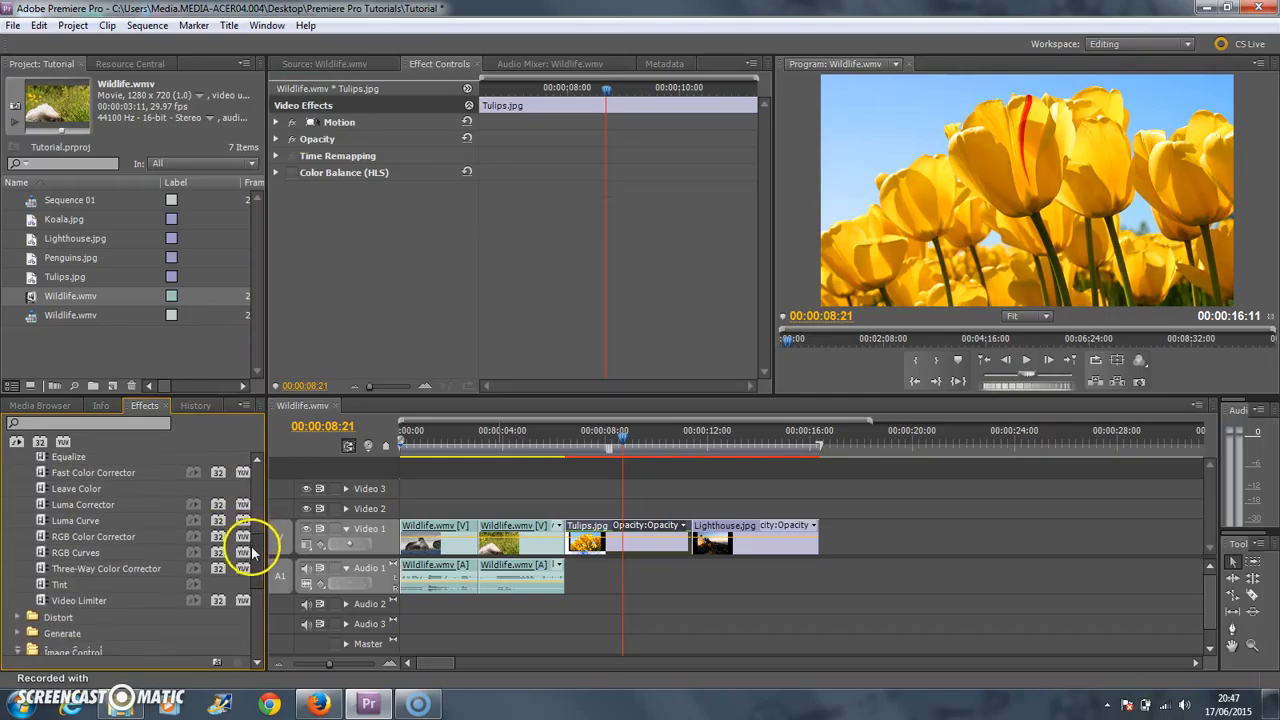
scroll(251, 577, "down", 3)
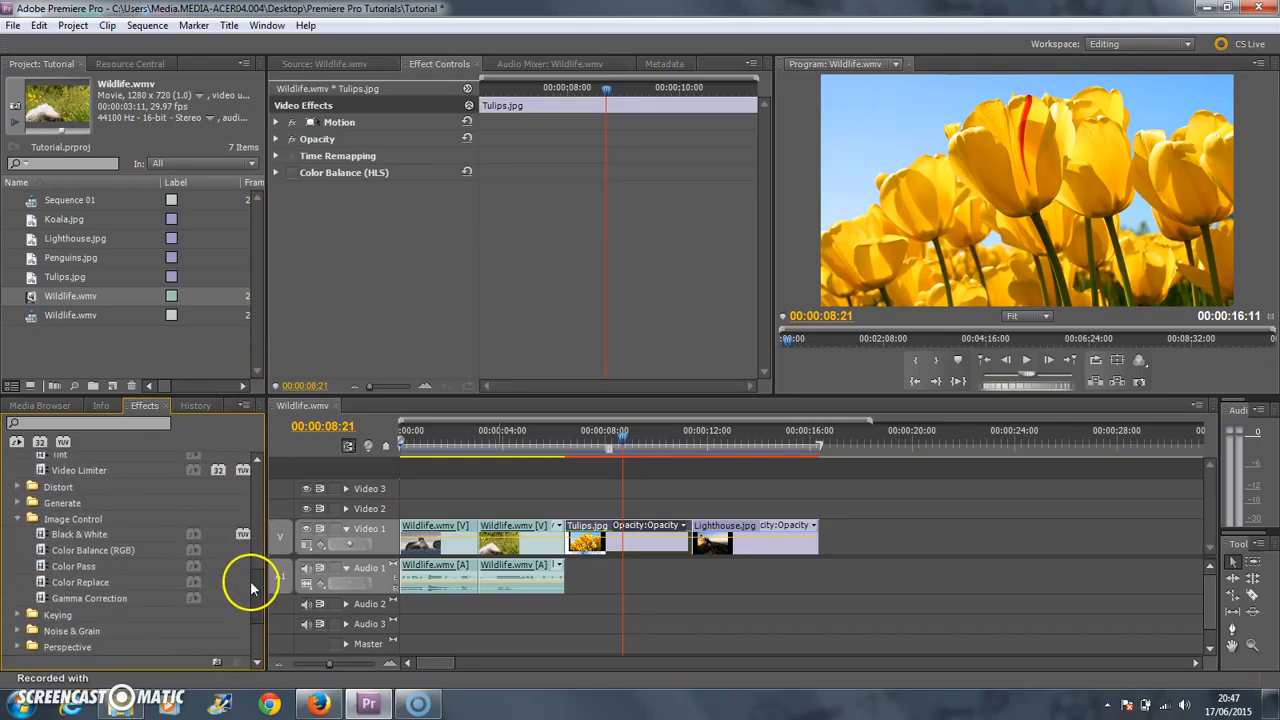
left_click(63, 549)
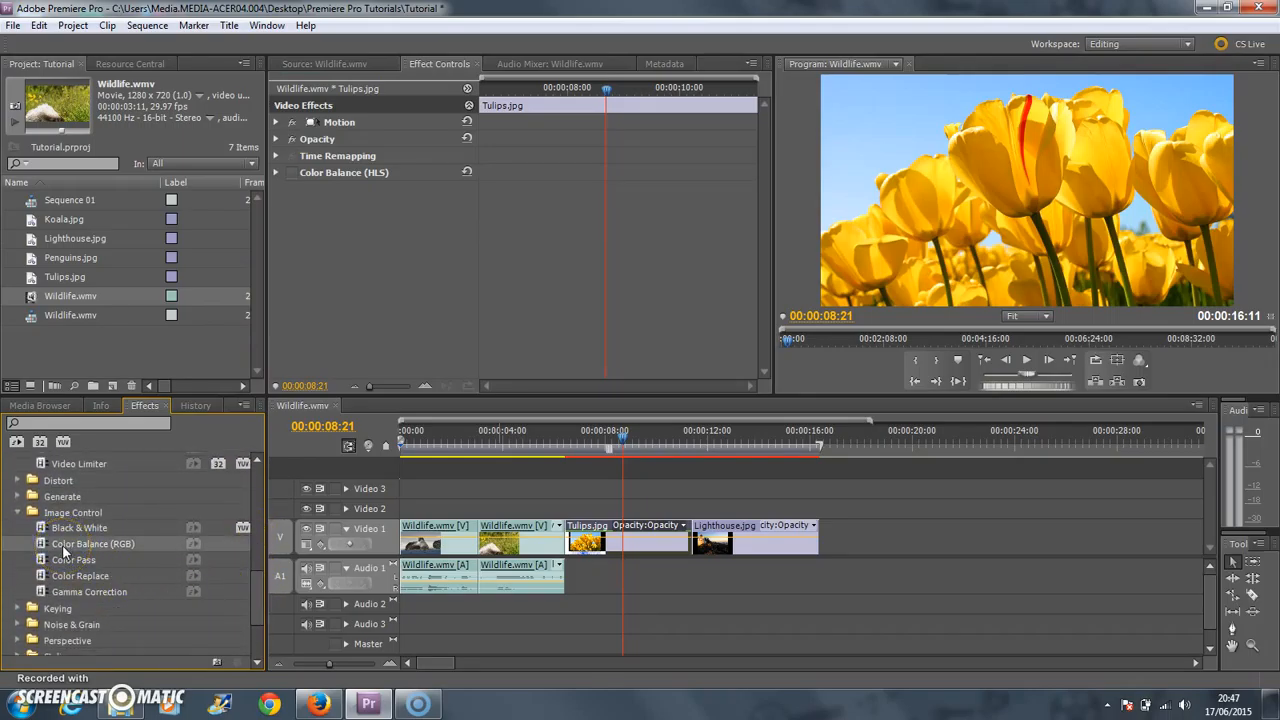
left_click_drag(62, 544, 506, 533)
left_click(519, 442)
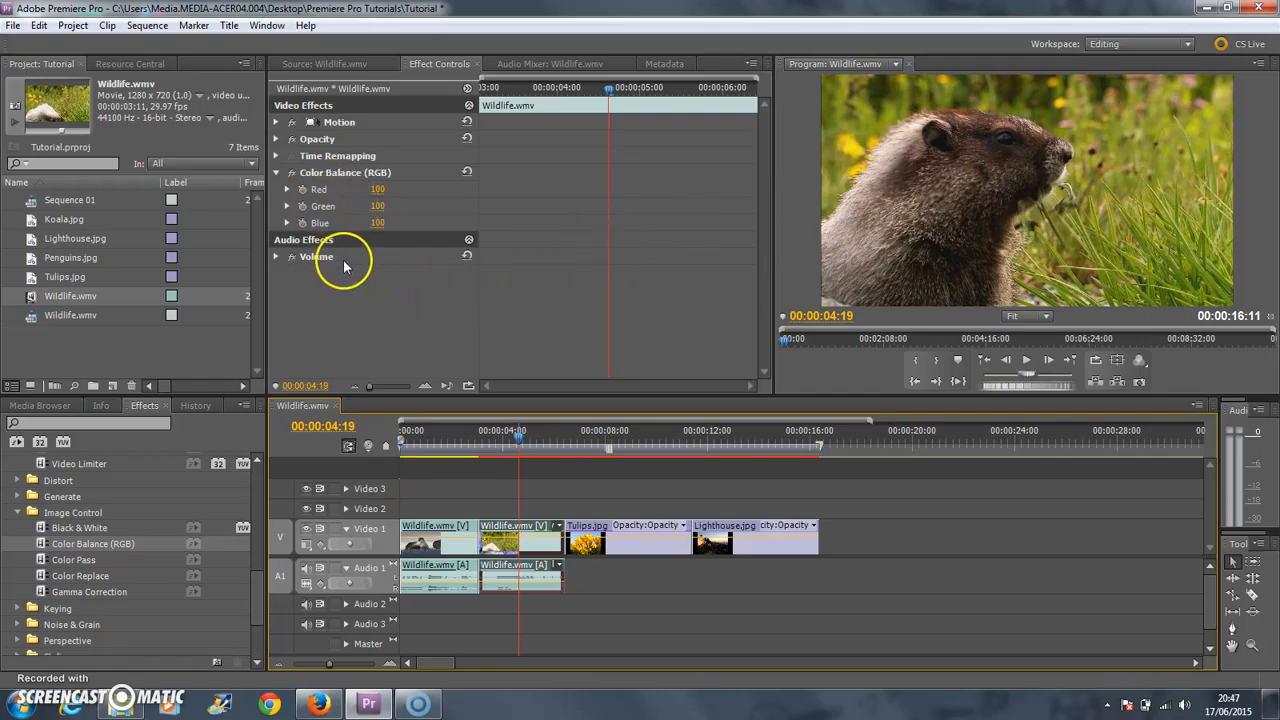
Raise the Red value of the second Wildlife.wmv clip's Color Balance (RGB) effect to 118.
left_click(380, 194)
left_click_drag(400, 190, 415, 190)
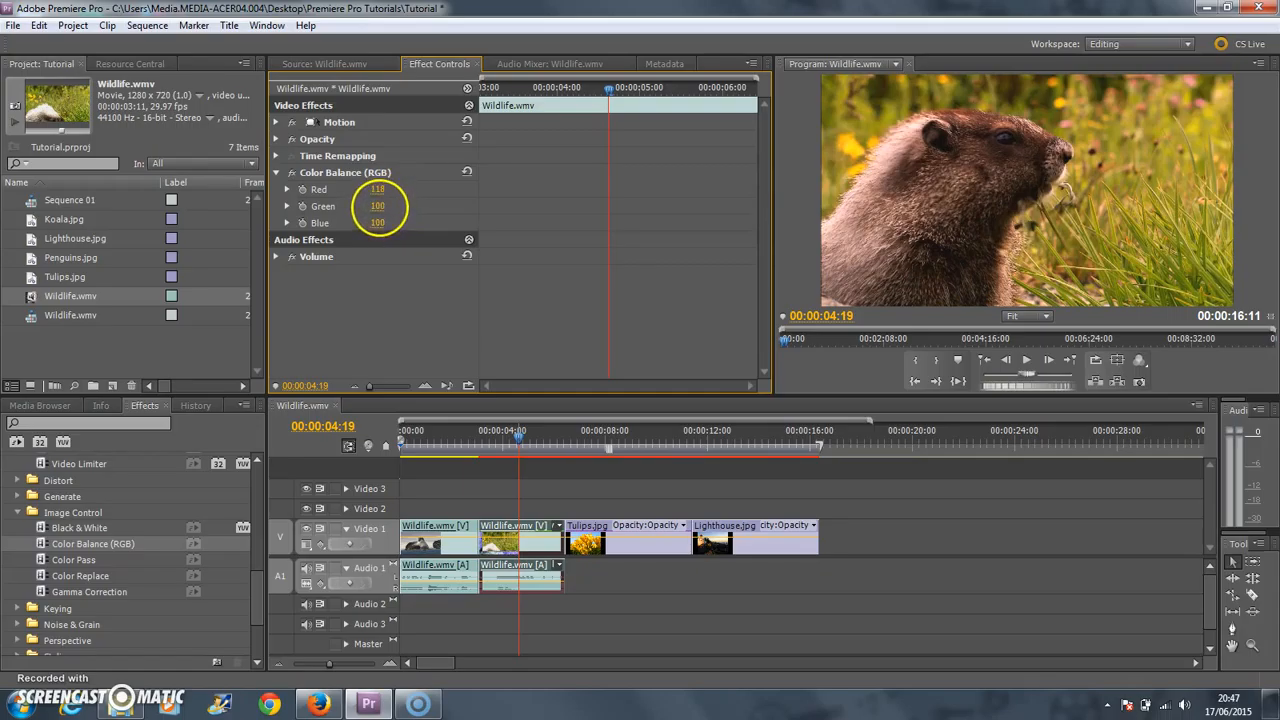
Raise the Green value of the second Wildlife.wmv clip's Color Balance (RGB) effect to 119 and compare the picture with the effect off and on.
left_click_drag(406, 205, 417, 203)
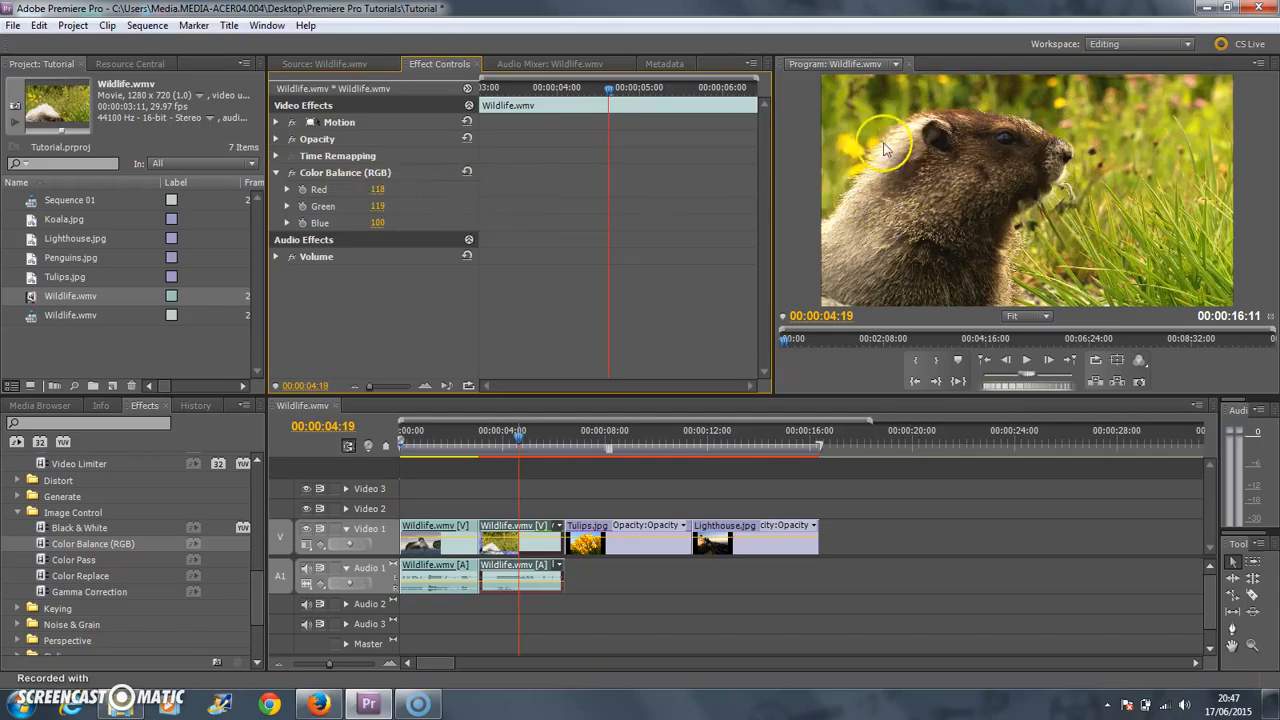
left_click(291, 172)
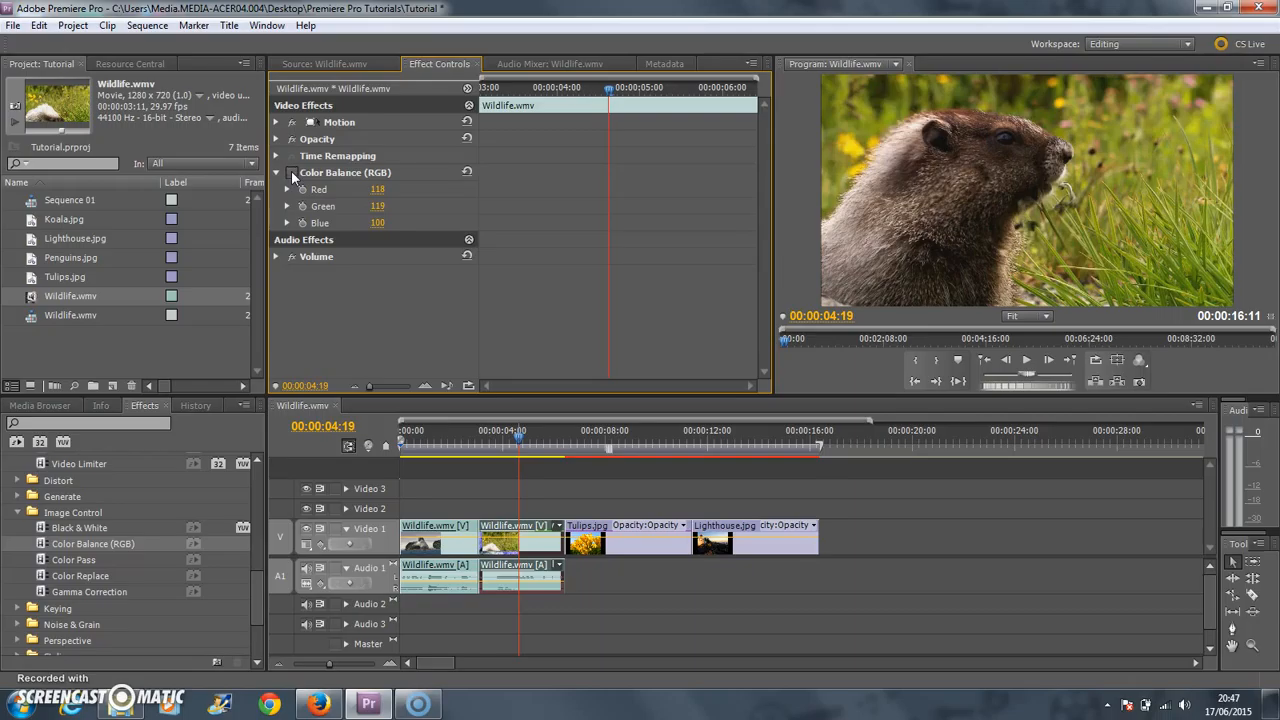
left_click(291, 172)
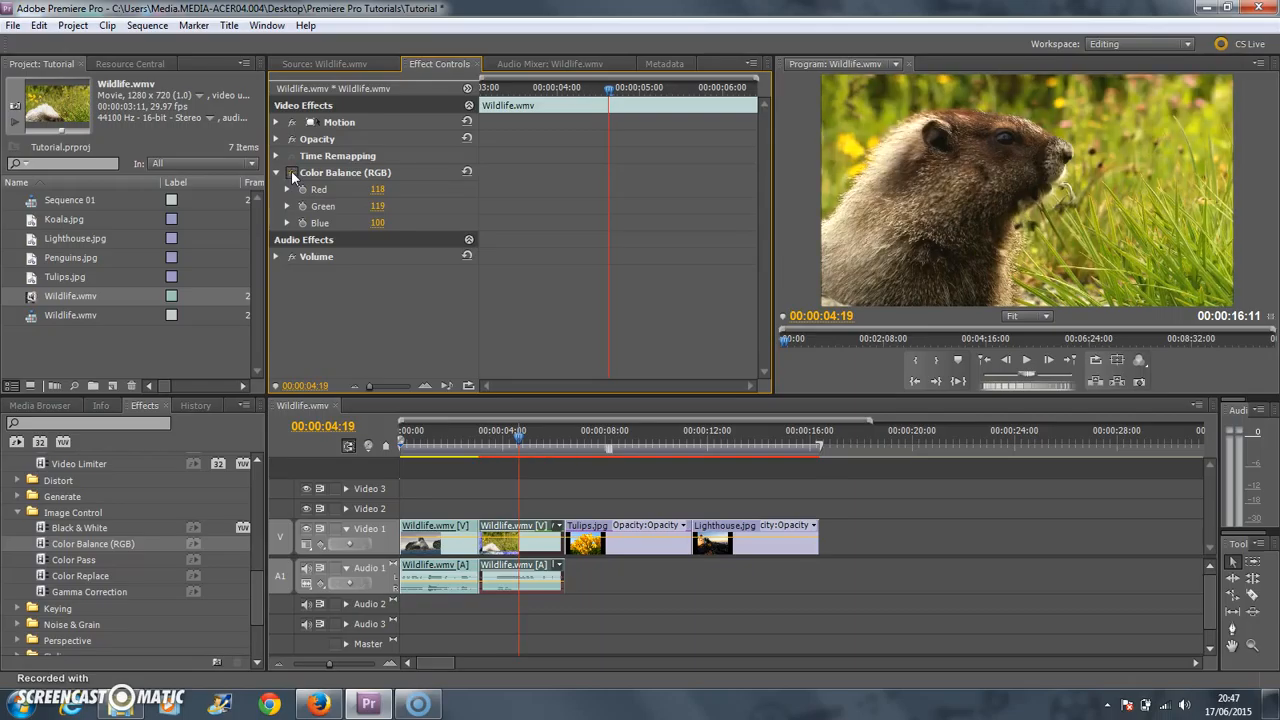
left_click(291, 172)
left_click(291, 172)
left_click(291, 172)
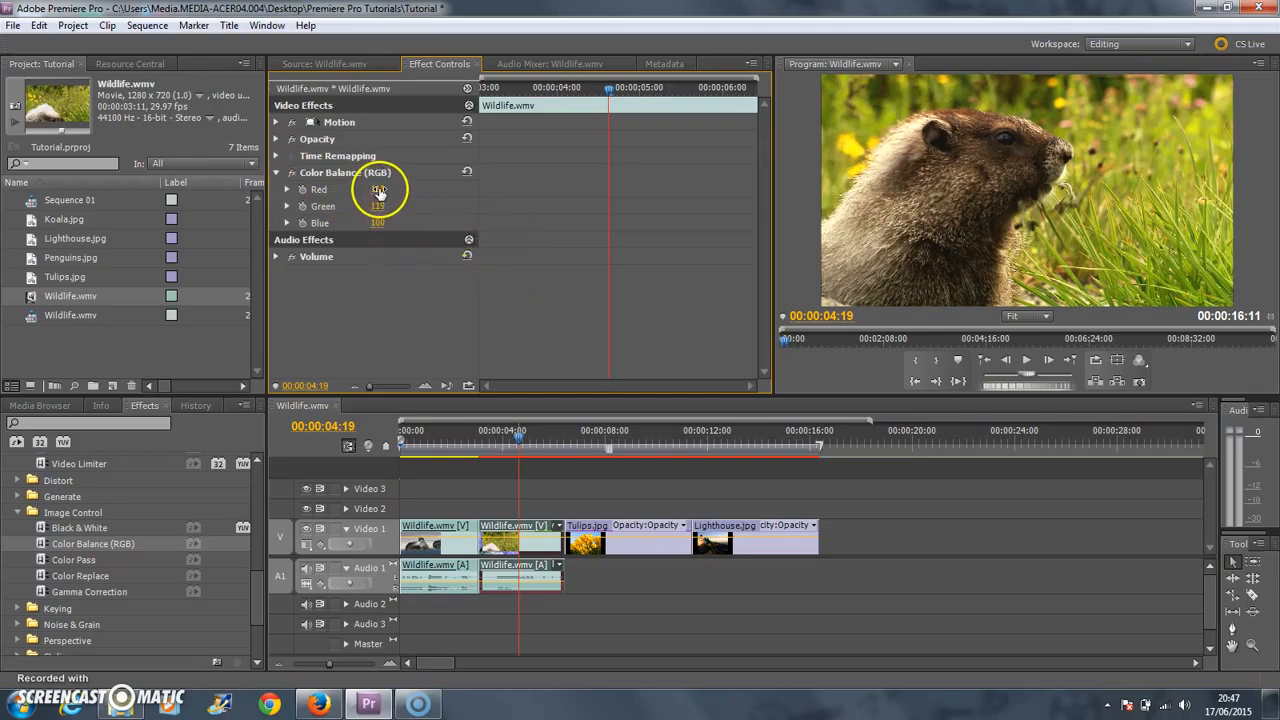
Try a stronger Red shift on the Color Balance (RGB) effect, including 121, and return Red to 100.
left_click_drag(380, 191, 457, 194)
left_click_drag(717, 213, 420, 235)
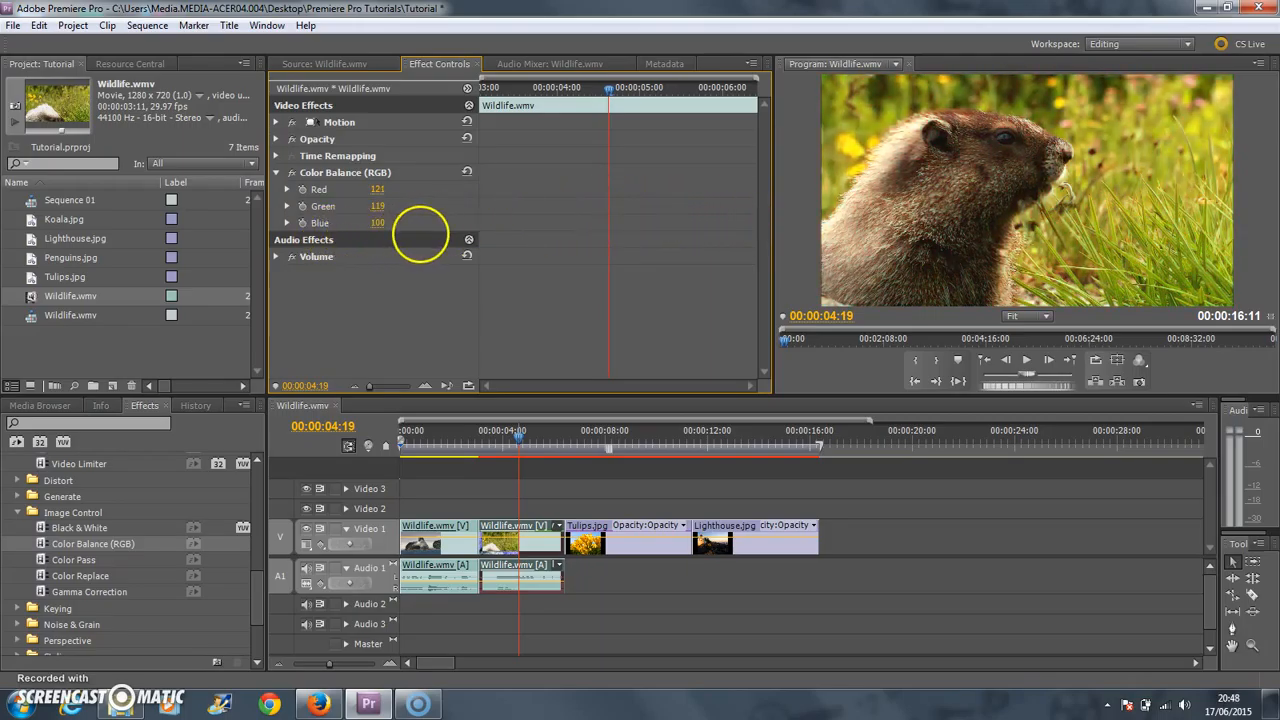
left_click(388, 189)
type("100")
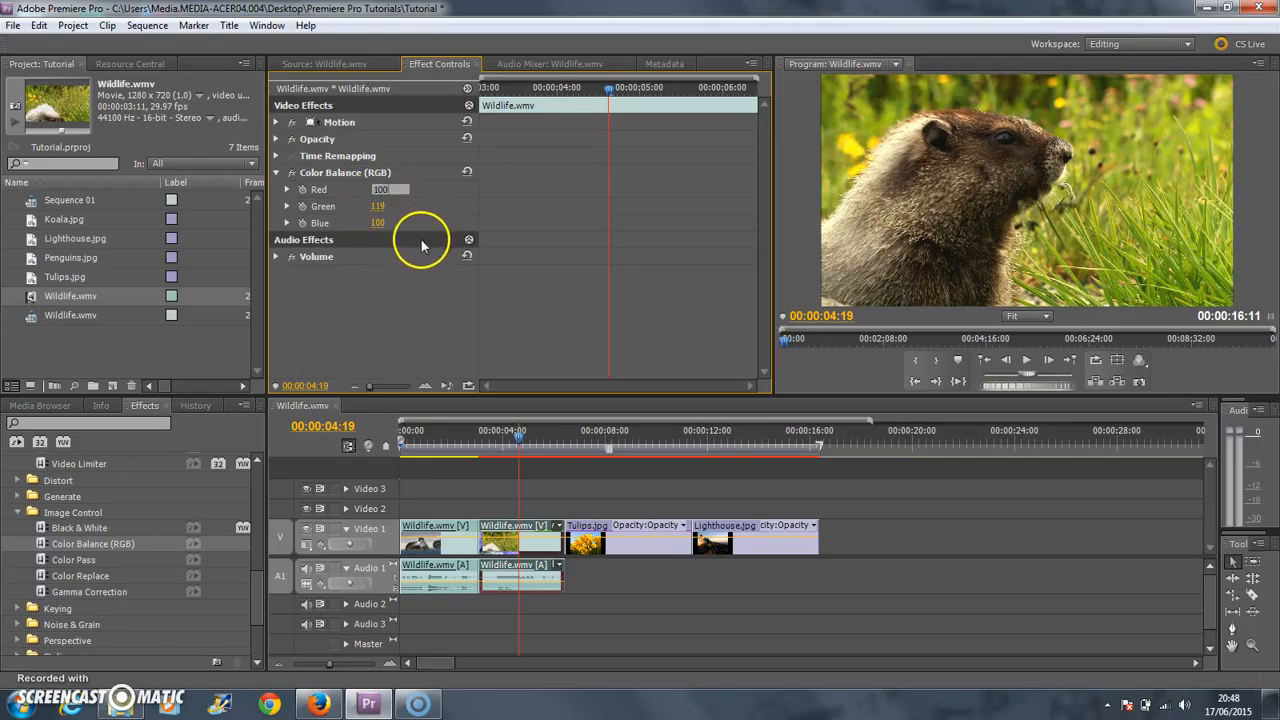
Reset the Color Balance (RGB) effect's Green value to 100 and raise its Blue value to 127.
left_click(384, 206)
type("100")
left_click(398, 284)
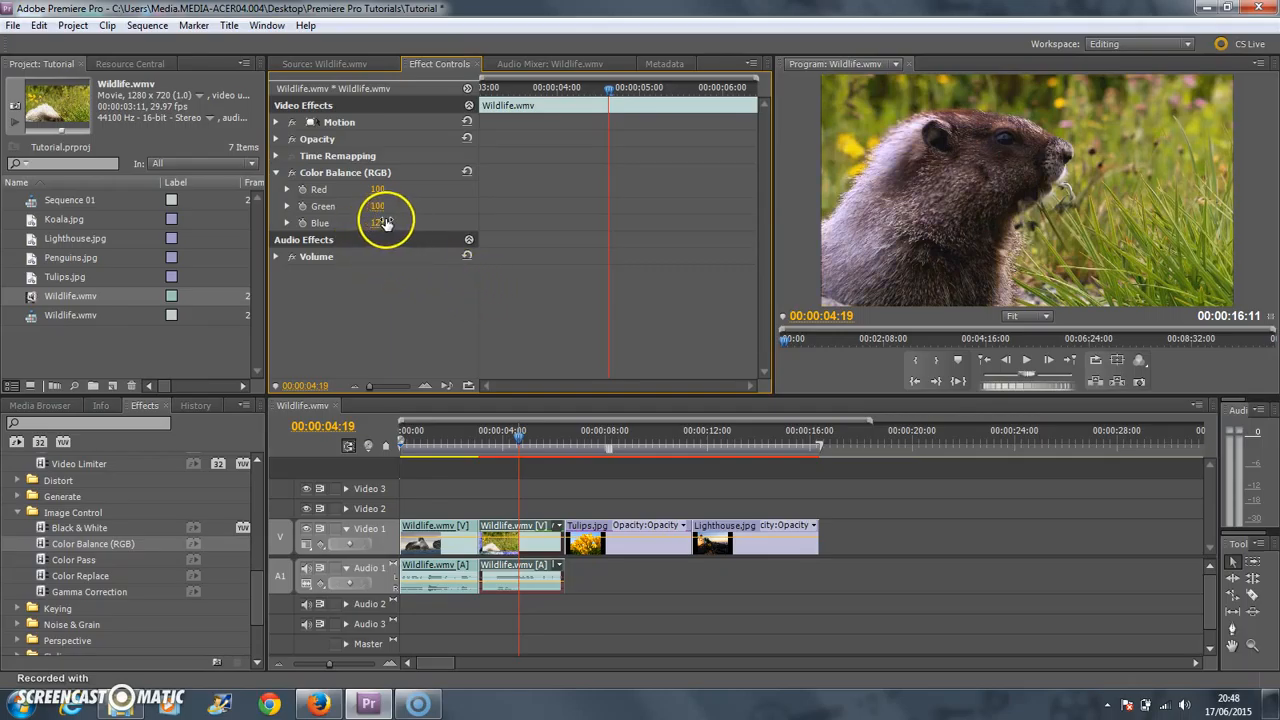
Apply the Color Balance (HLS) effect to the second Wildlife.wmv clip and lower its Saturation to -28.
scroll(90, 556, "up", 3)
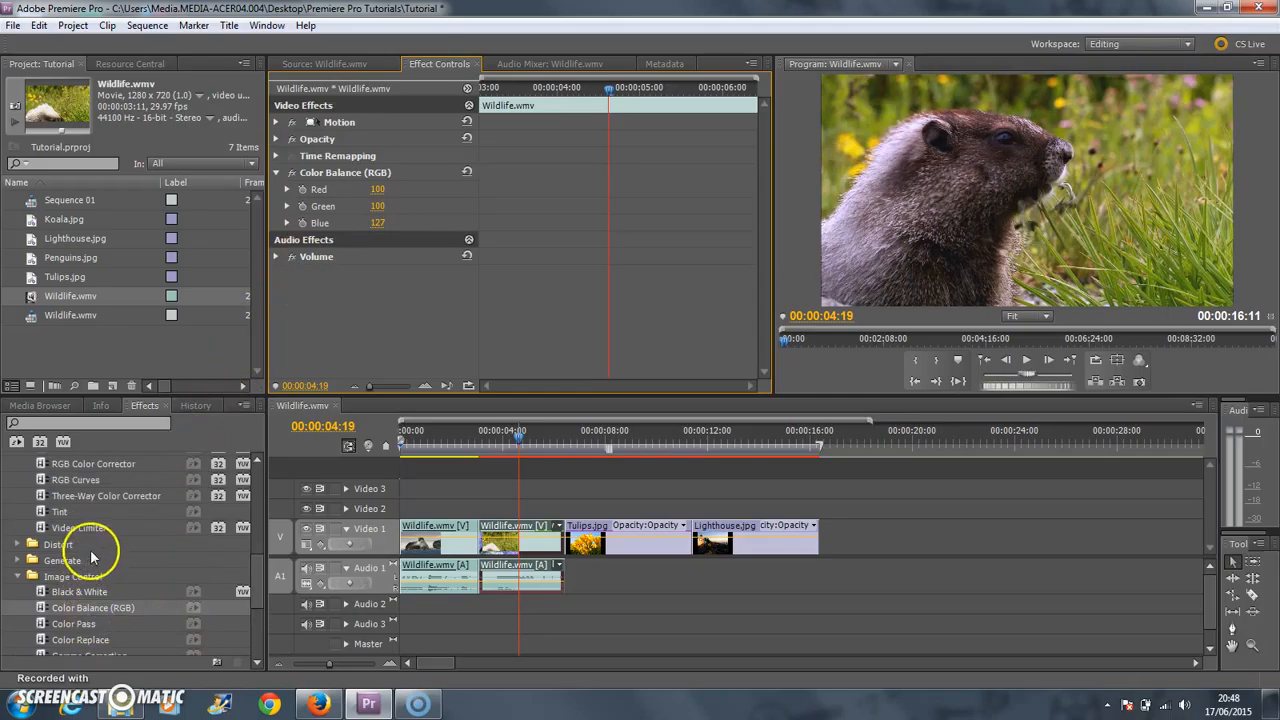
scroll(90, 556, "up", 3)
left_click_drag(97, 514, 505, 531)
left_click(365, 290)
left_click_drag(365, 290, 391, 291)
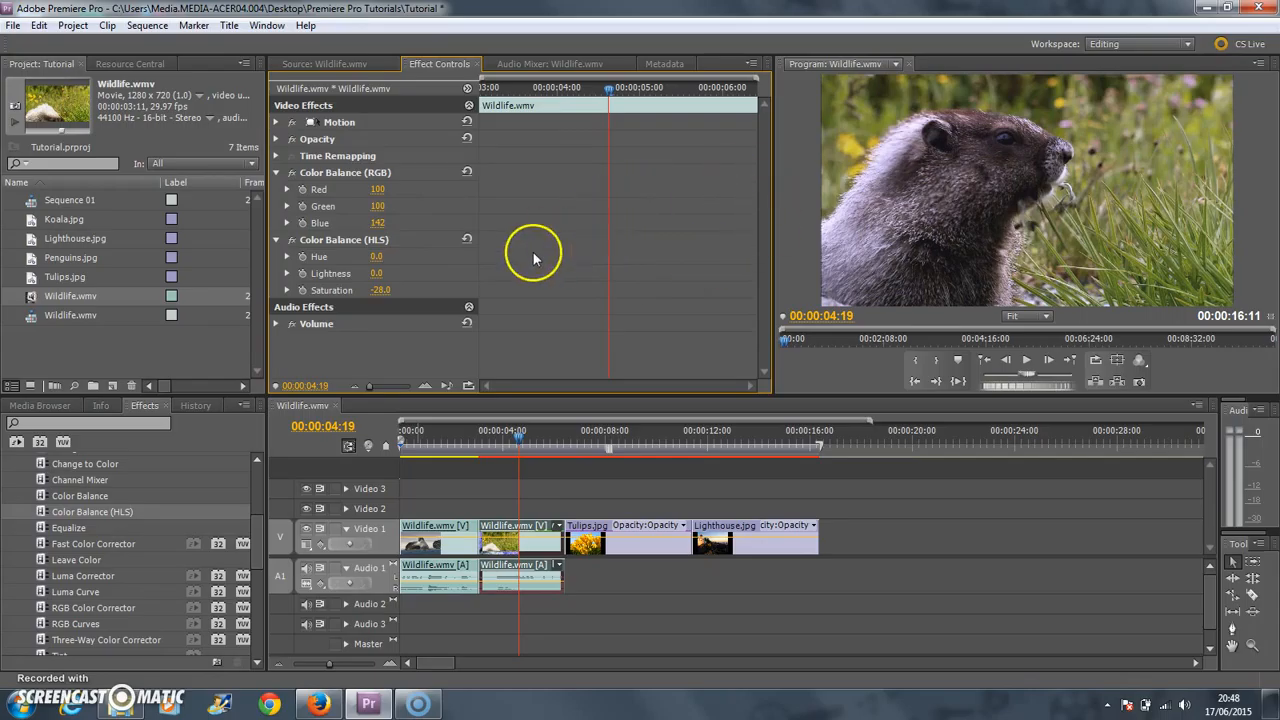
Compare the clip with the Color Balance (RGB) and Color Balance (HLS) effects switched off and back on.
left_click(291, 241)
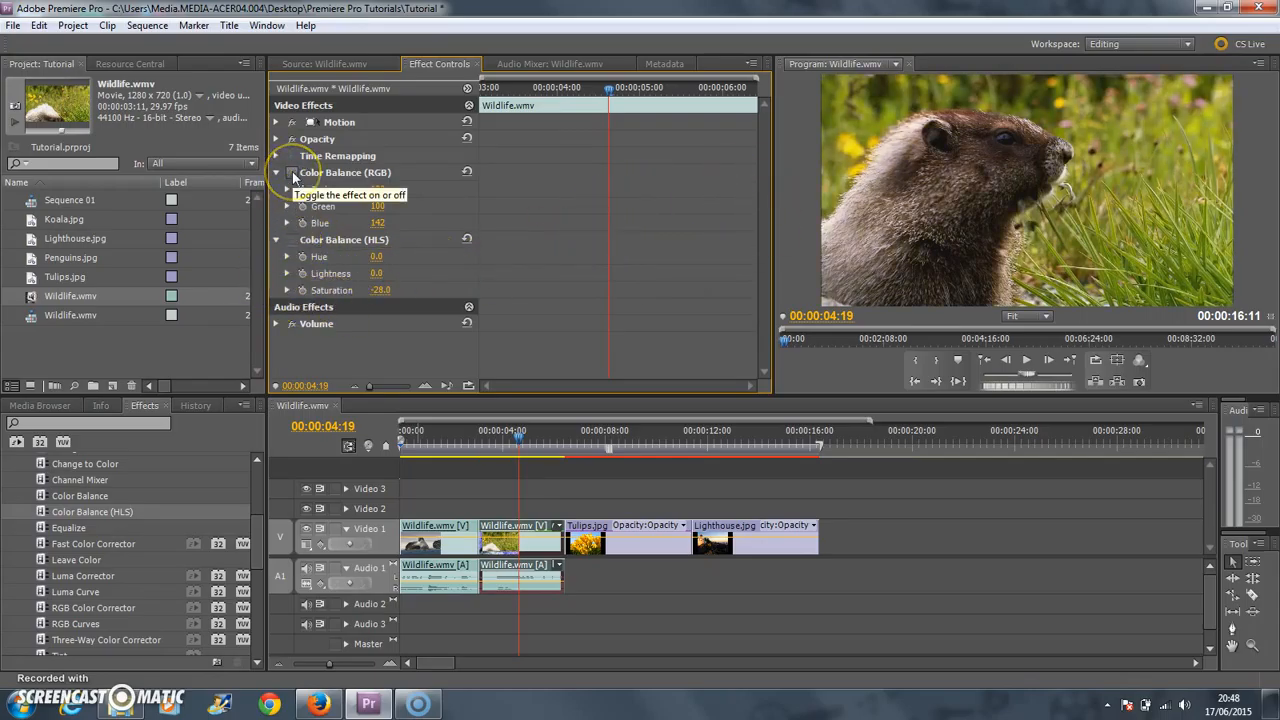
left_click(292, 173)
left_click(291, 240)
left_click(686, 342)
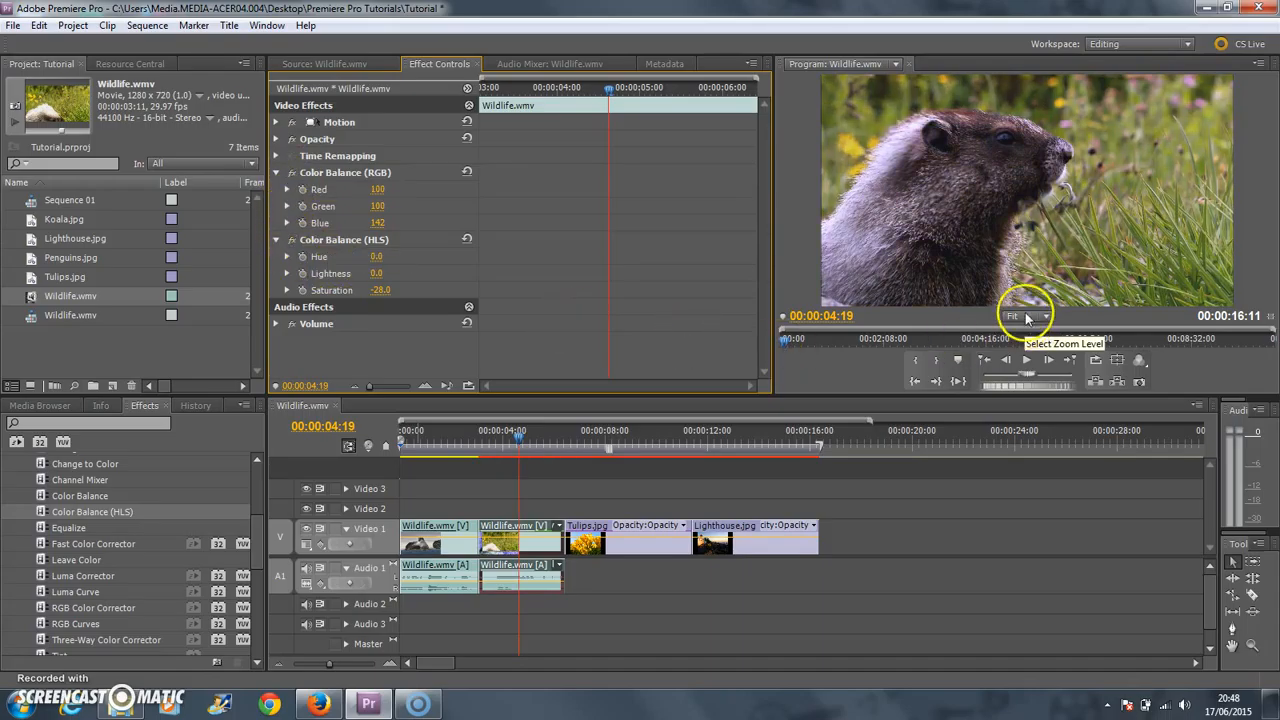